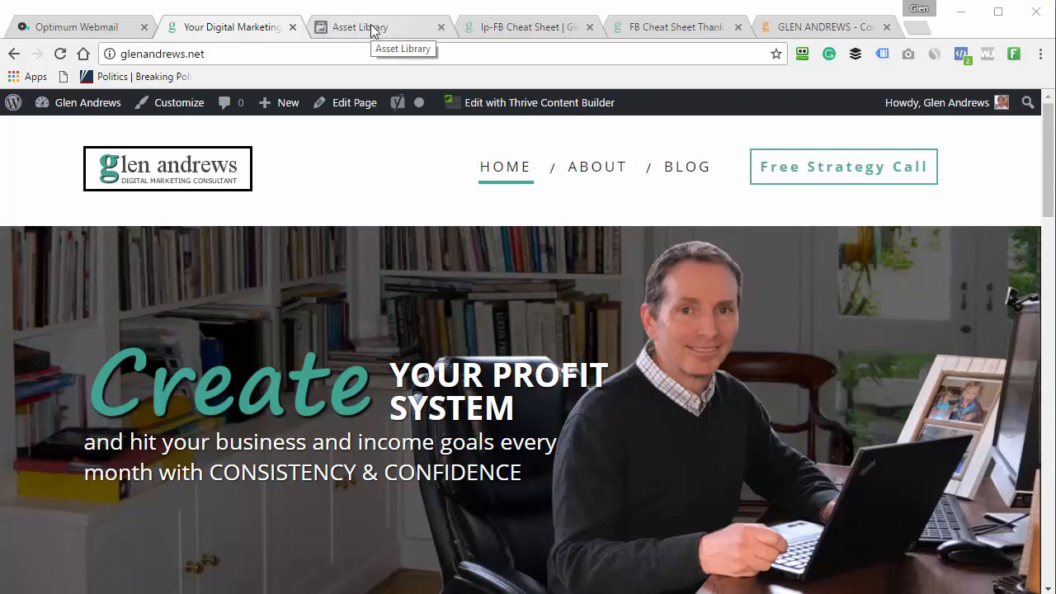
- Switch to the Facebook Asset Library, open its Audiences list and sort the audiences by size, largest first
click(373, 30)
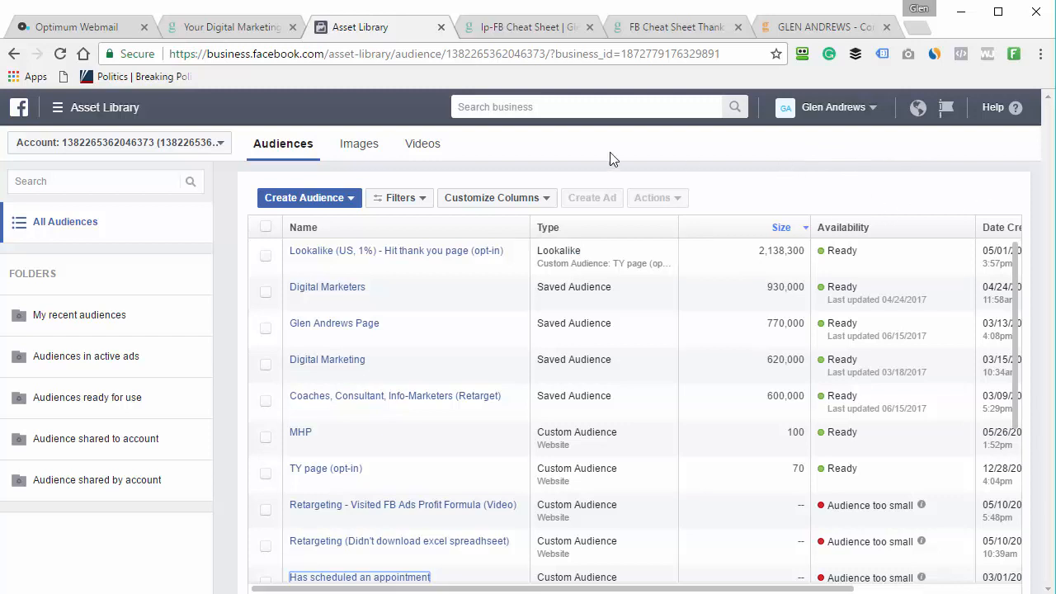
click(74, 111)
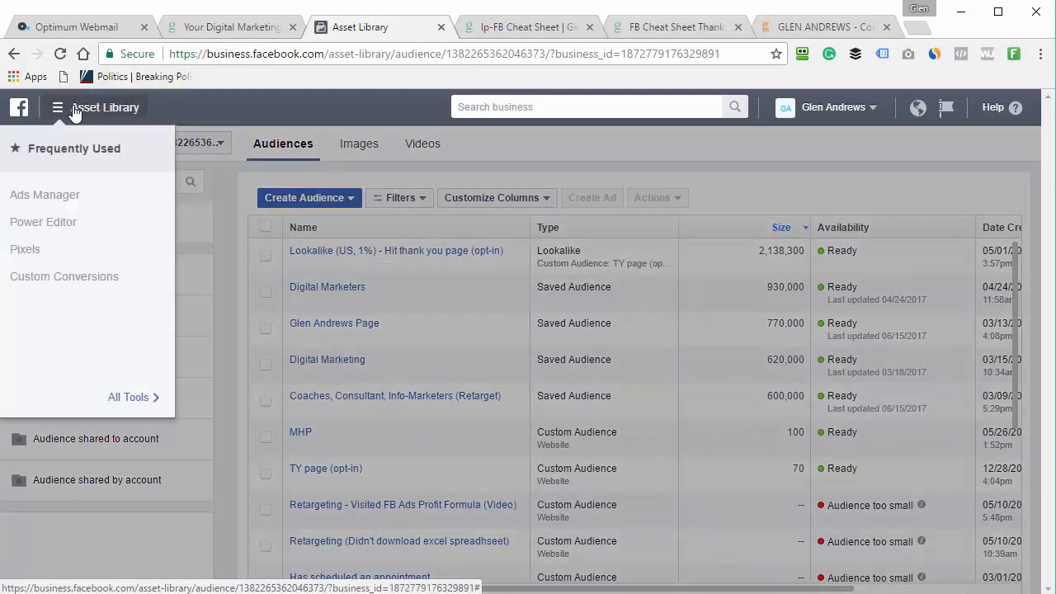
mouse_move(111, 397)
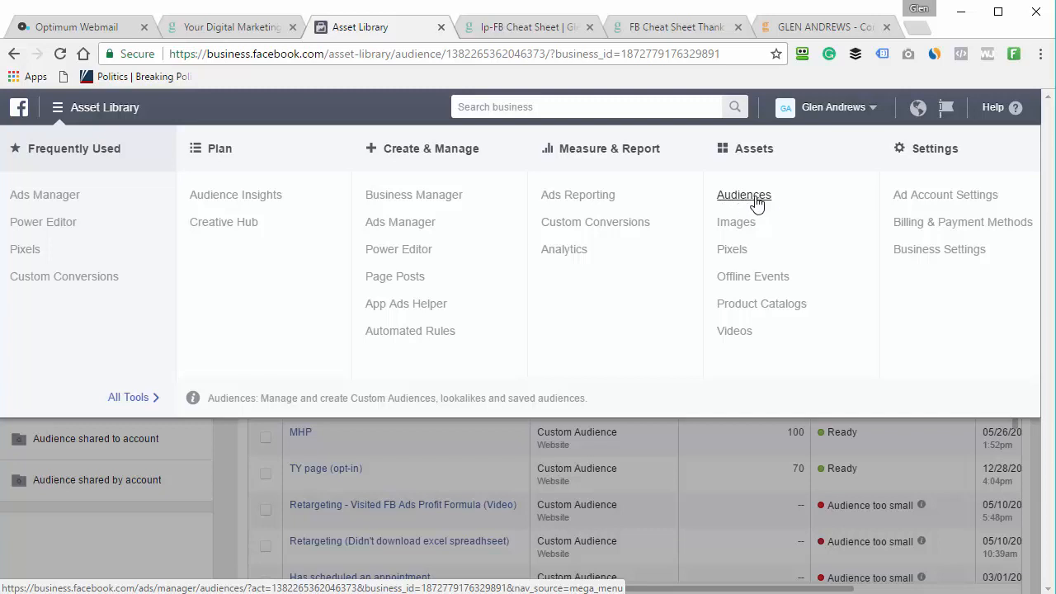
click(756, 204)
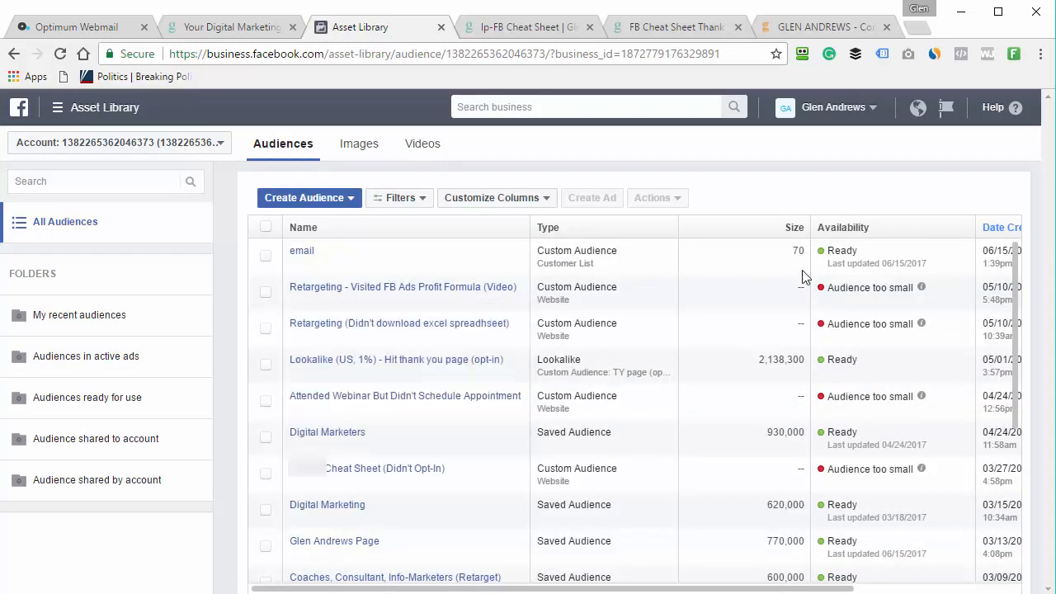
click(786, 233)
click(788, 238)
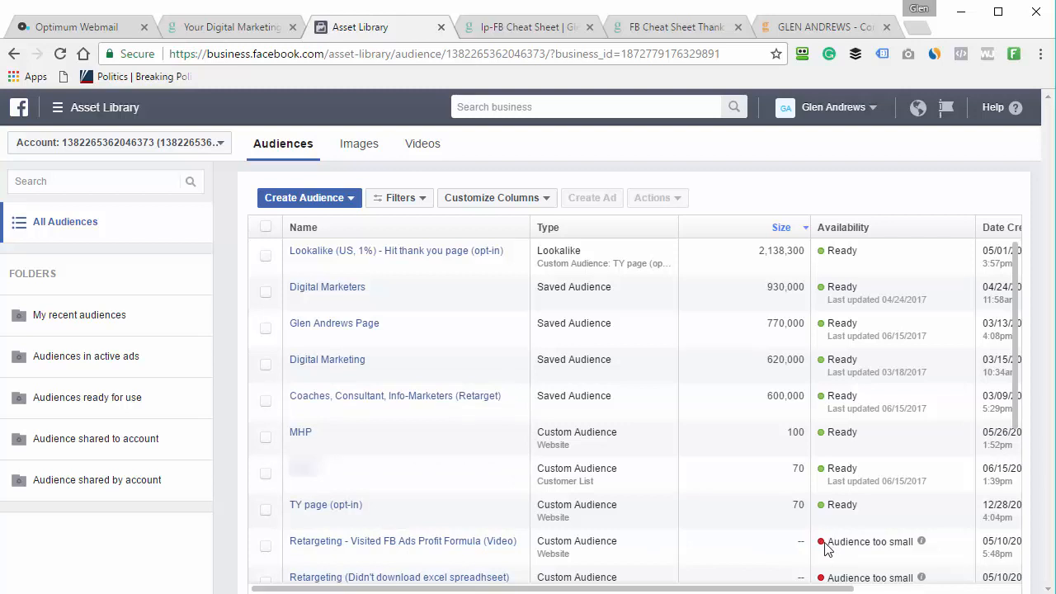
click(303, 202)
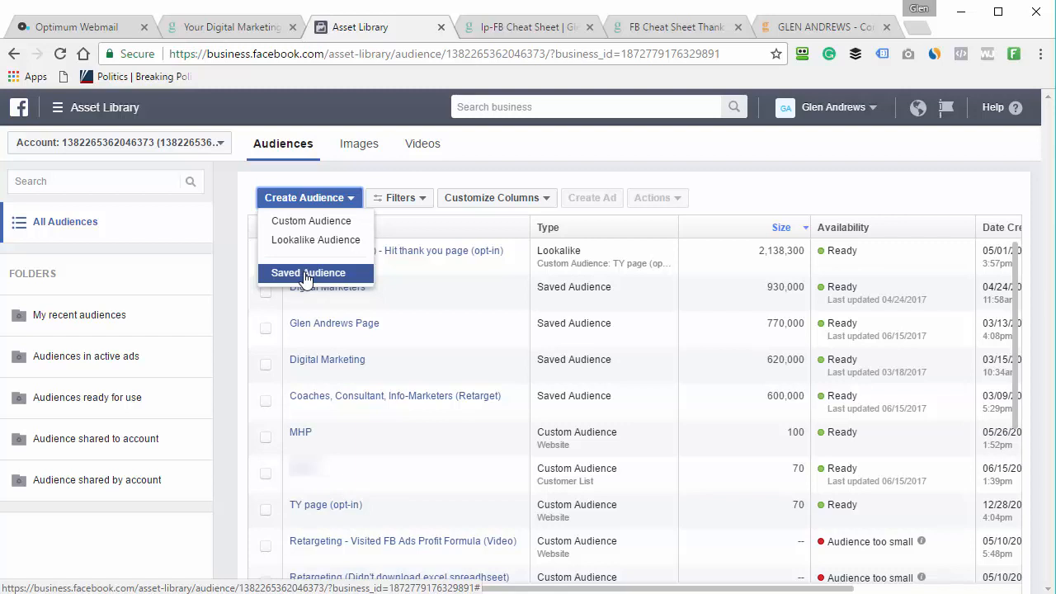
click(58, 107)
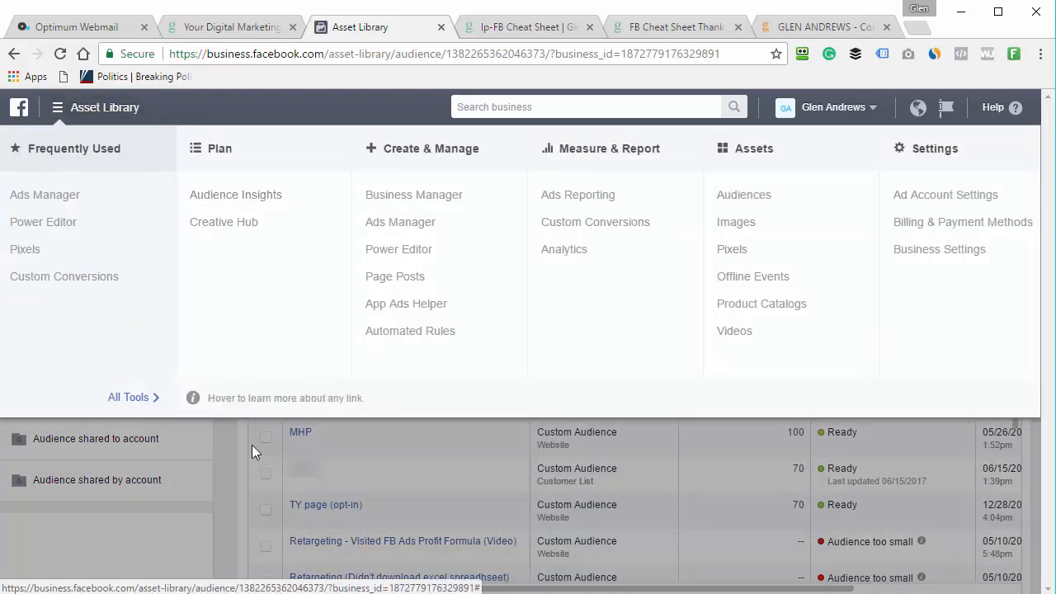
click(394, 456)
click(264, 202)
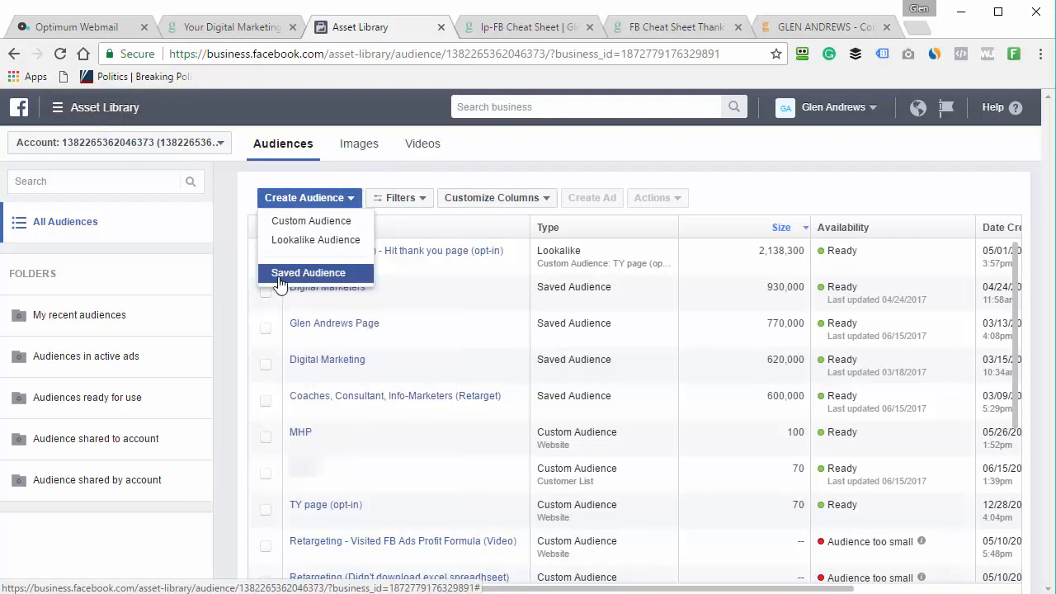
- Open Audience Insights, dismiss the starting audience choice and review the demographics and lifestyle data for the new audience
click(77, 108)
click(257, 198)
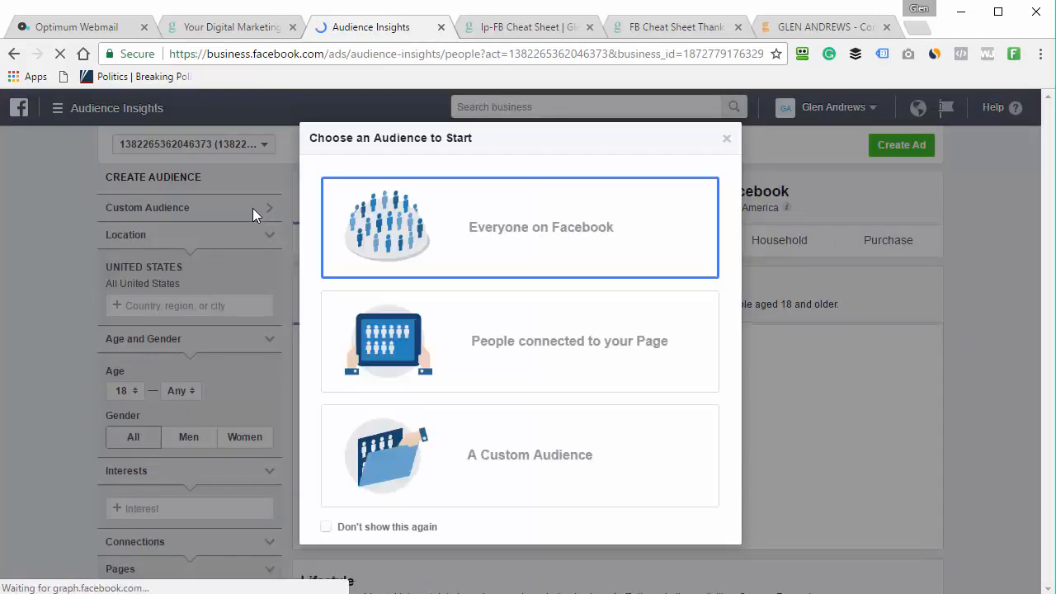
click(727, 143)
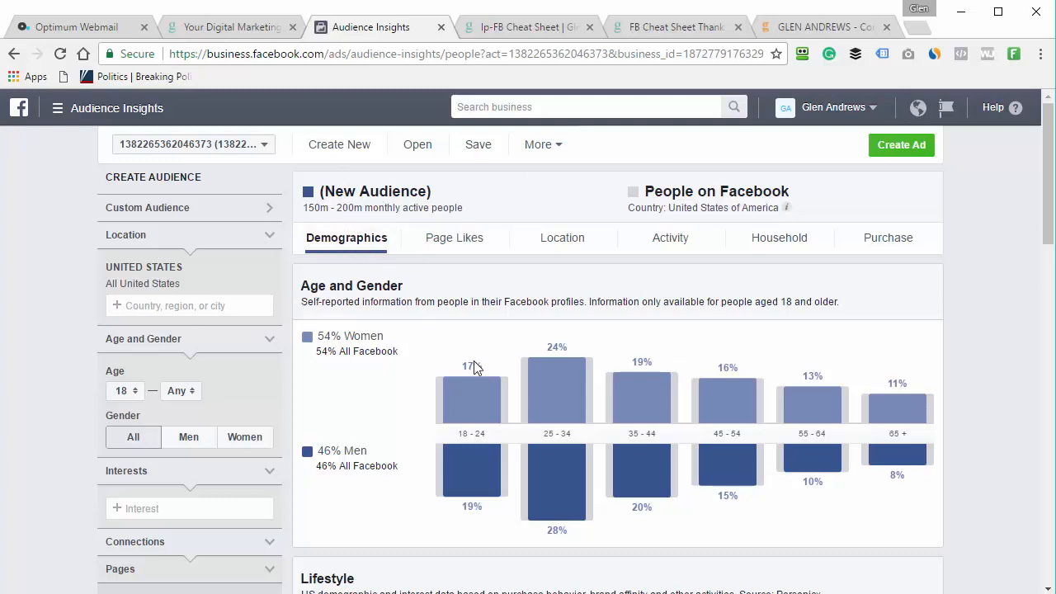
scroll(497, 354, down, 4)
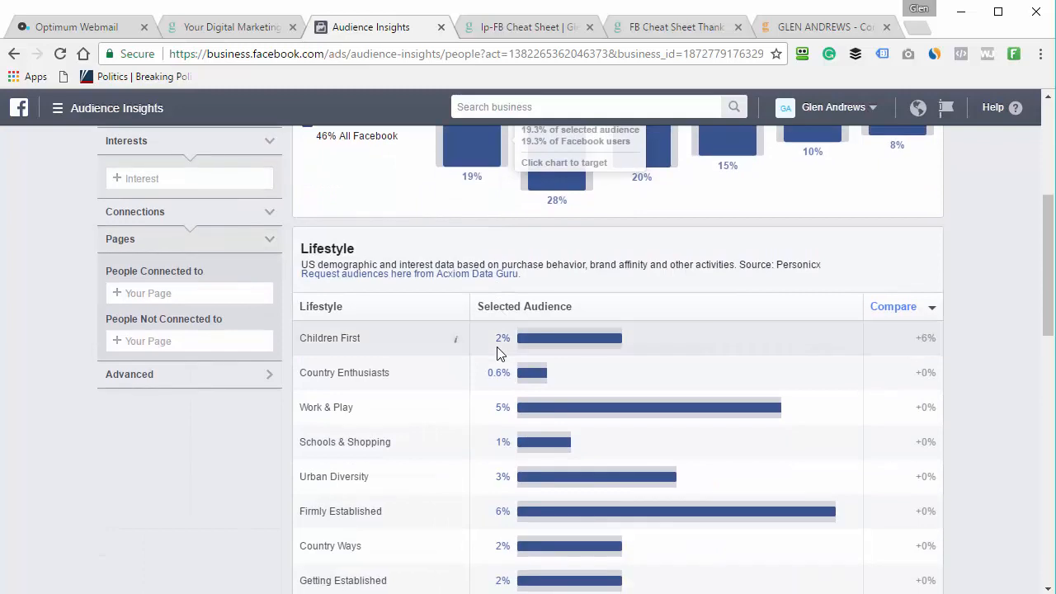
scroll(498, 353, down, 2)
scroll(495, 347, down, 4)
scroll(495, 346, up, 10)
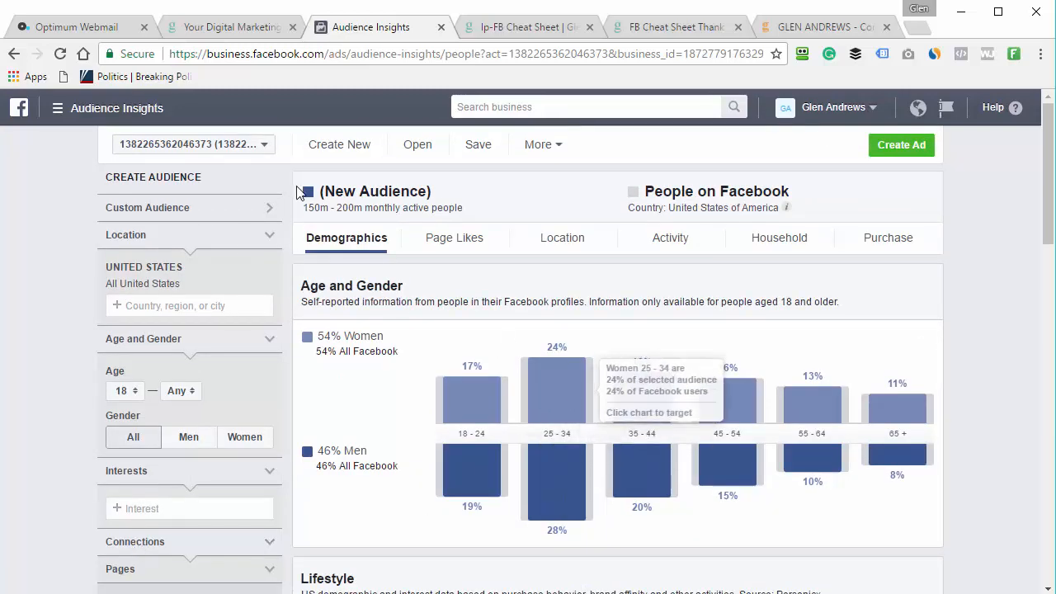
- Start a Traffic ad with the ad create tool, examine the ad set's audience settings, and close the ad without saving
click(903, 152)
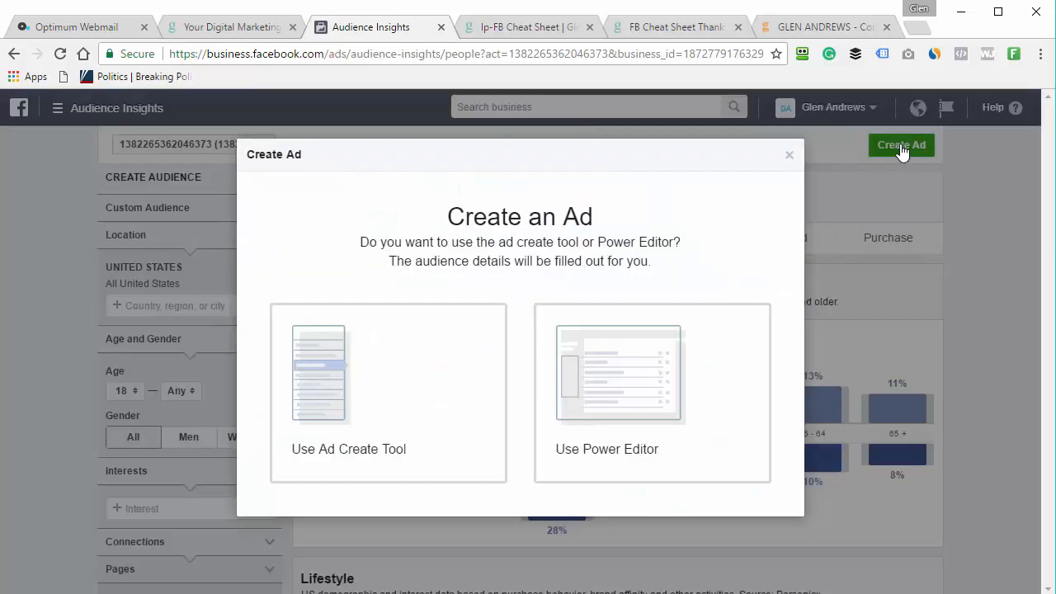
click(345, 428)
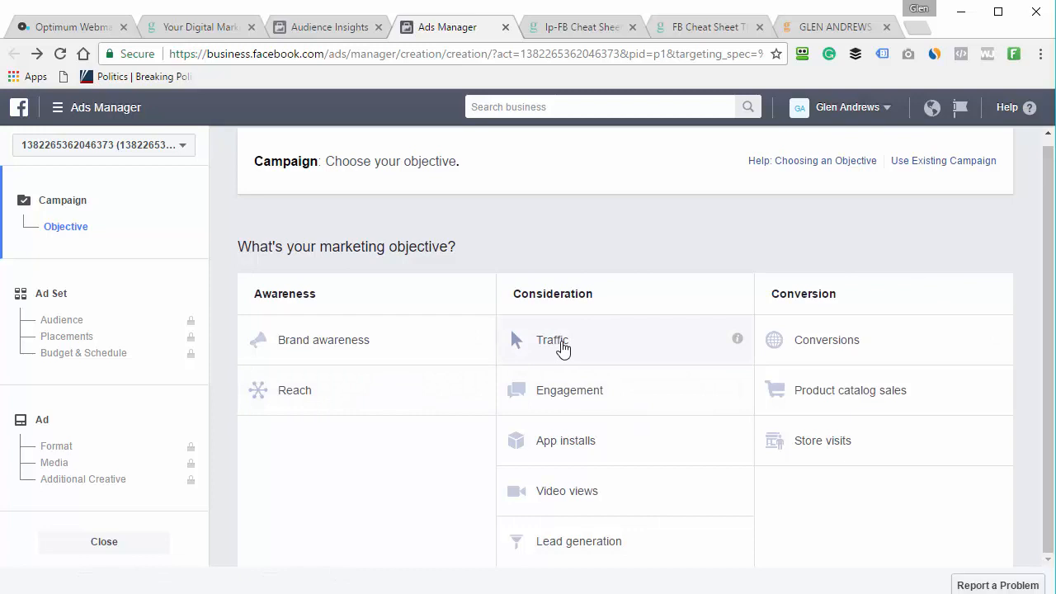
click(545, 348)
click(632, 485)
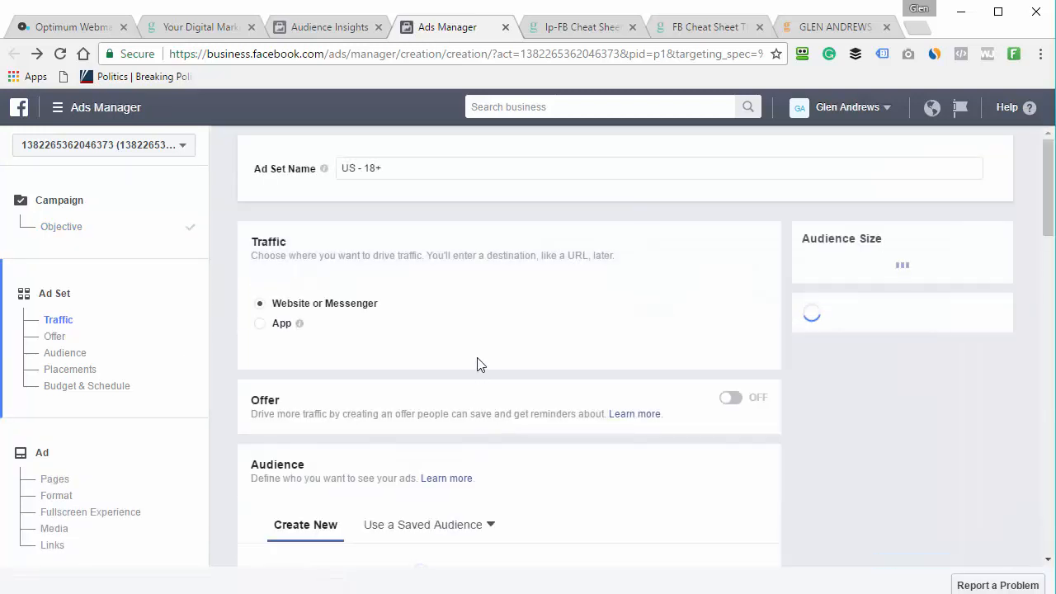
scroll(479, 359, down, 4)
scroll(478, 363, down, 4)
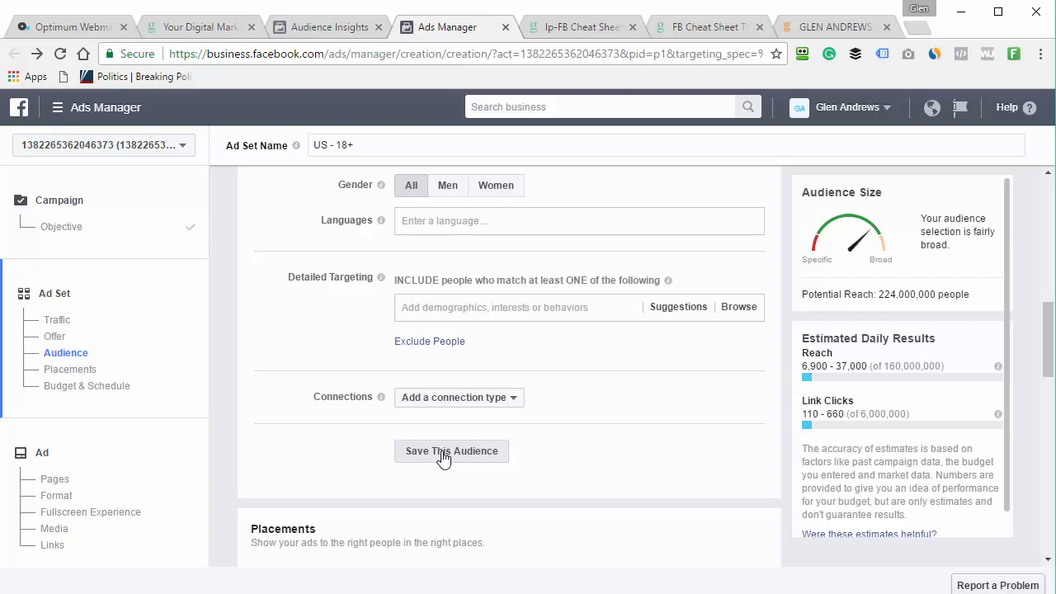
scroll(443, 458, up, 4)
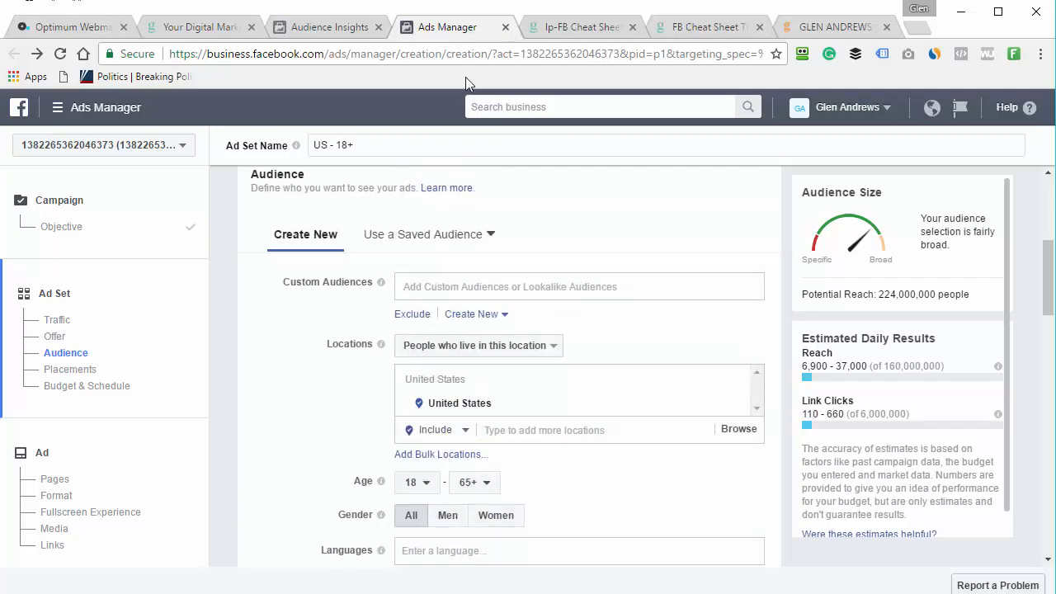
click(506, 27)
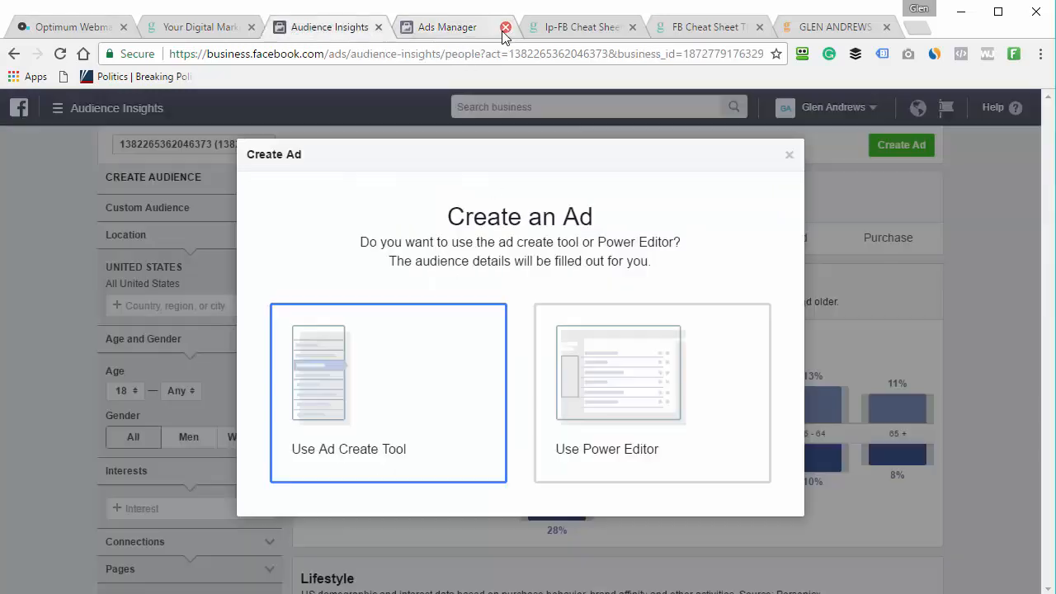
click(789, 157)
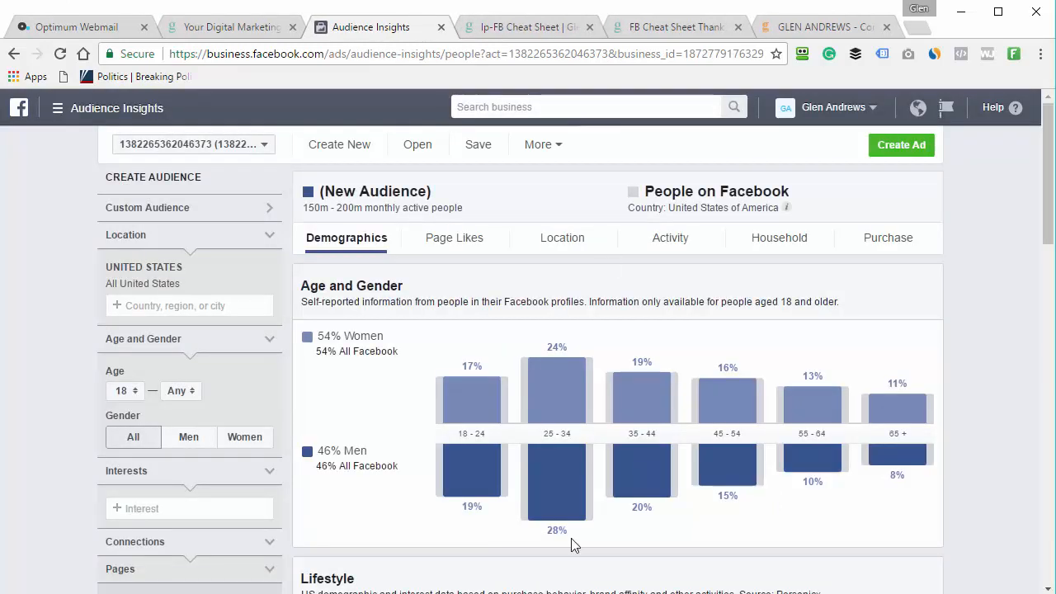
- Return to the Audiences list in the assets and sort it by size, largest first
click(58, 109)
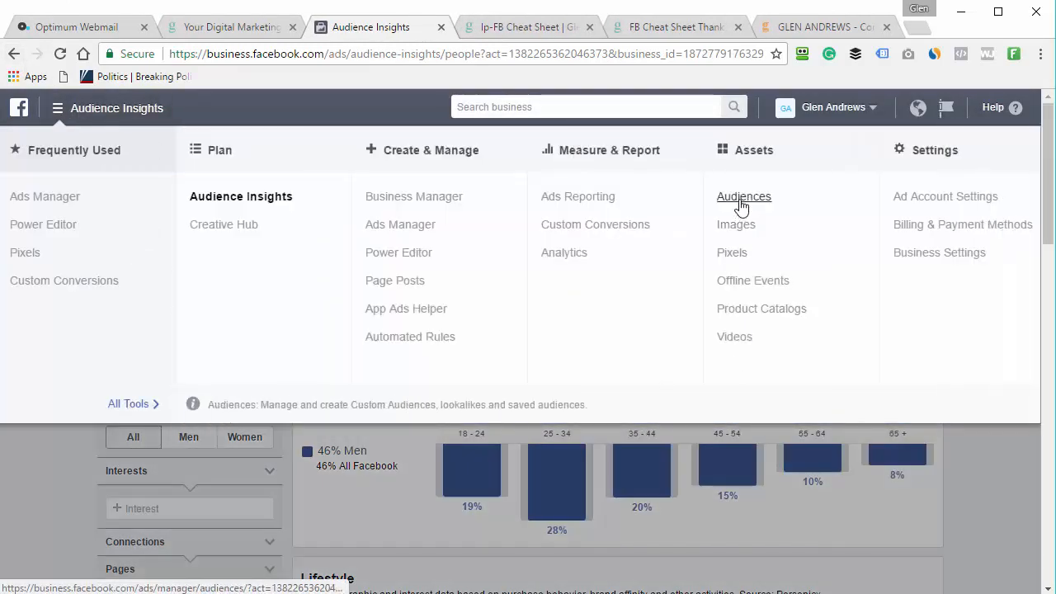
click(740, 198)
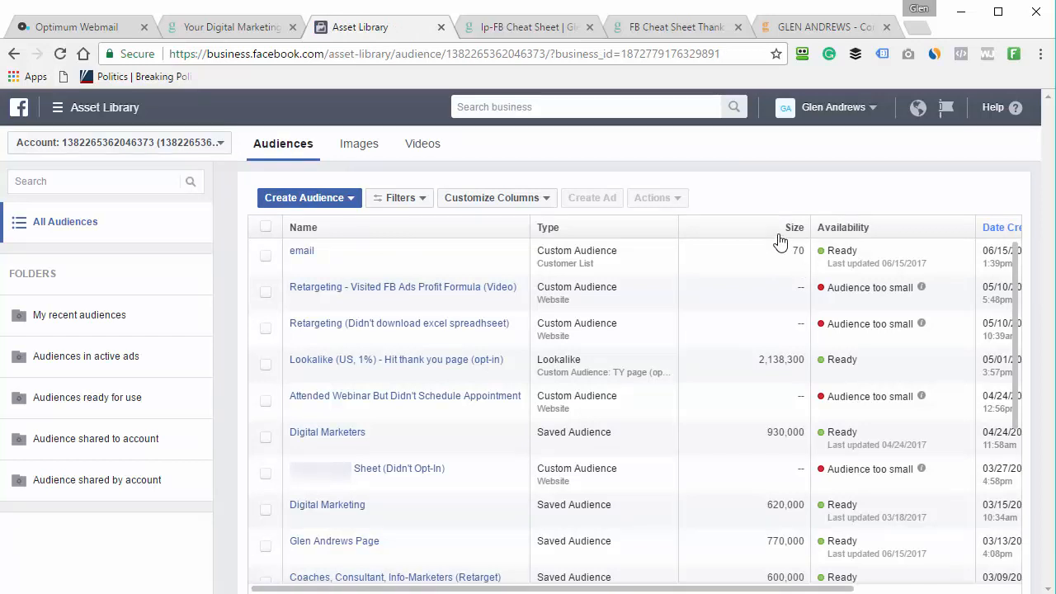
click(784, 231)
click(776, 236)
- Start a custom audience from a customer file using your own file or pasted data, and review the accepted identifiers
click(319, 199)
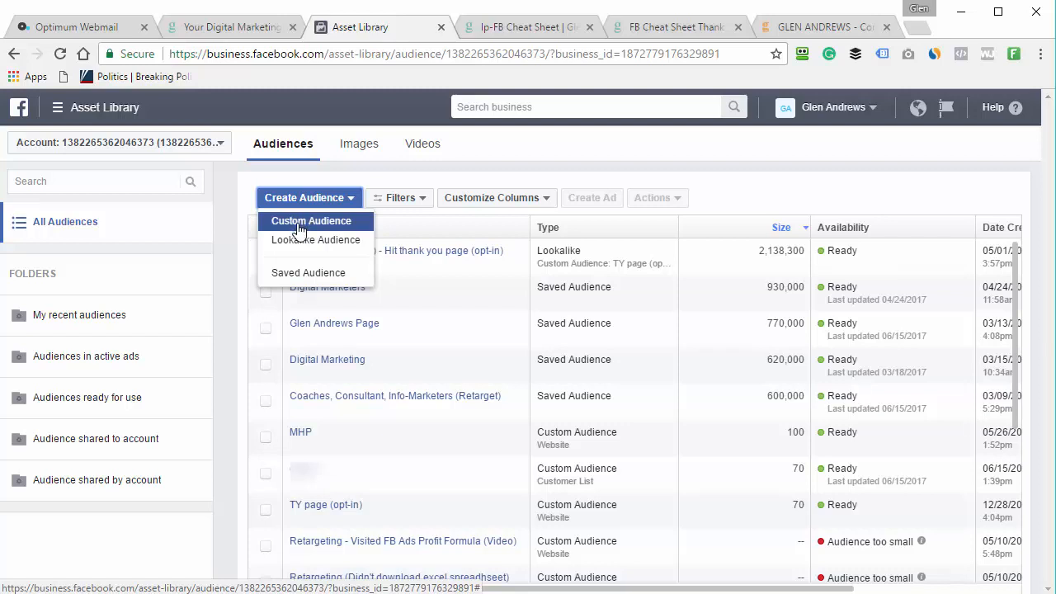
click(300, 229)
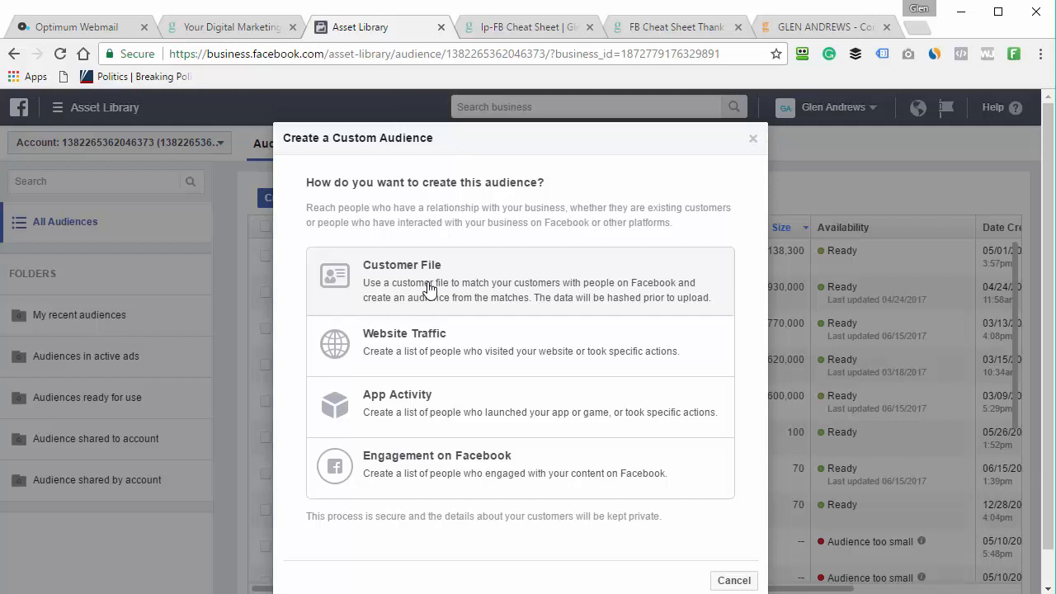
click(428, 286)
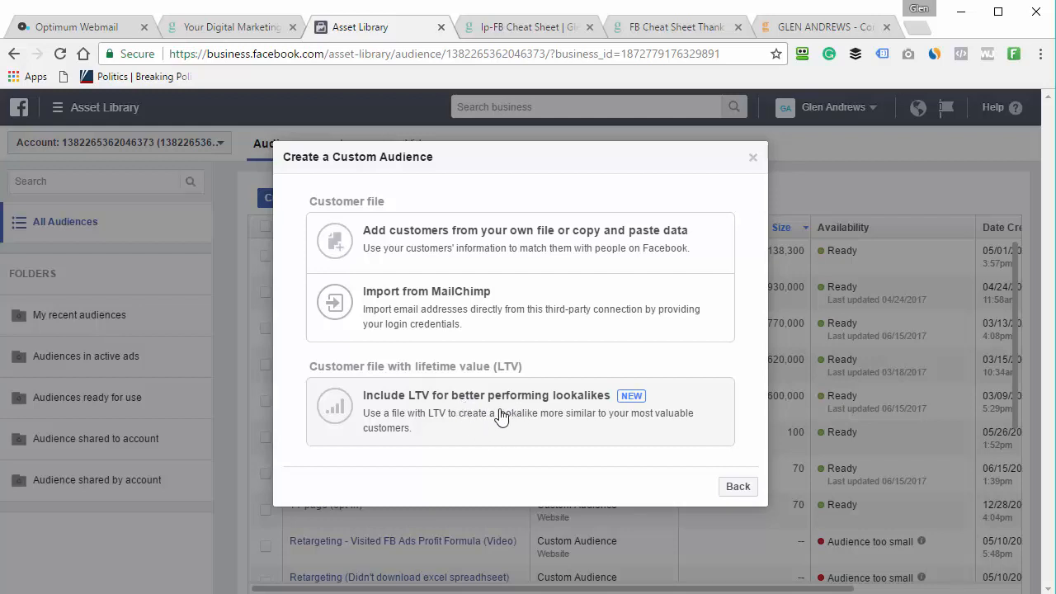
click(455, 239)
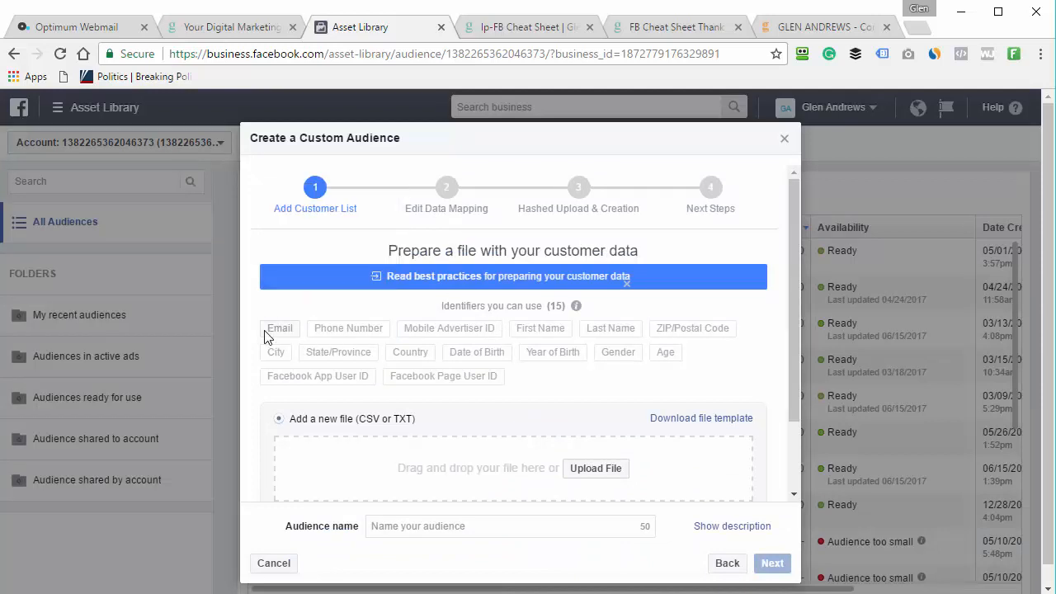
mouse_move(499, 338)
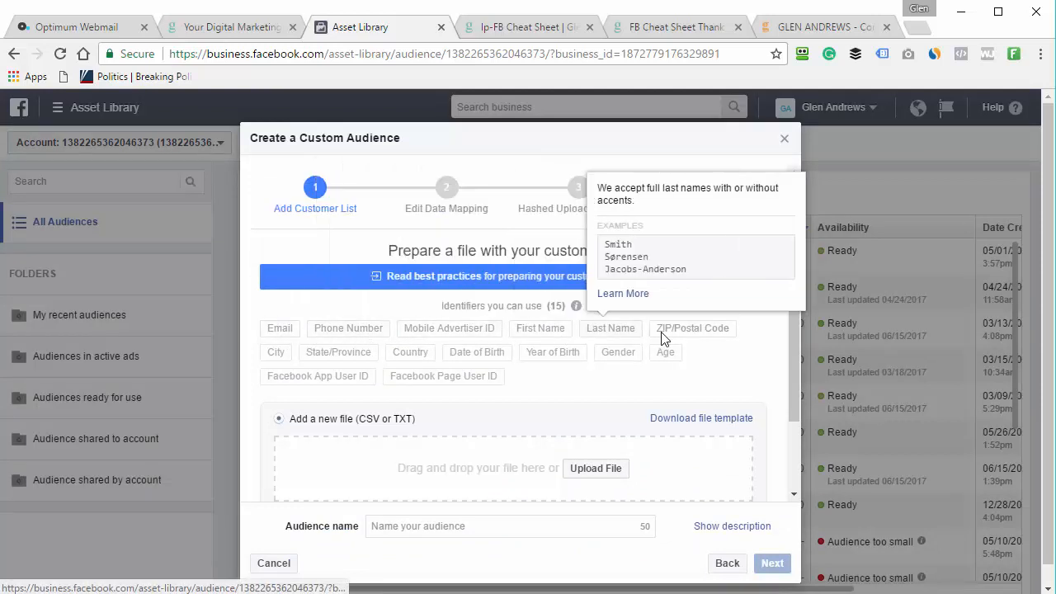
mouse_move(287, 334)
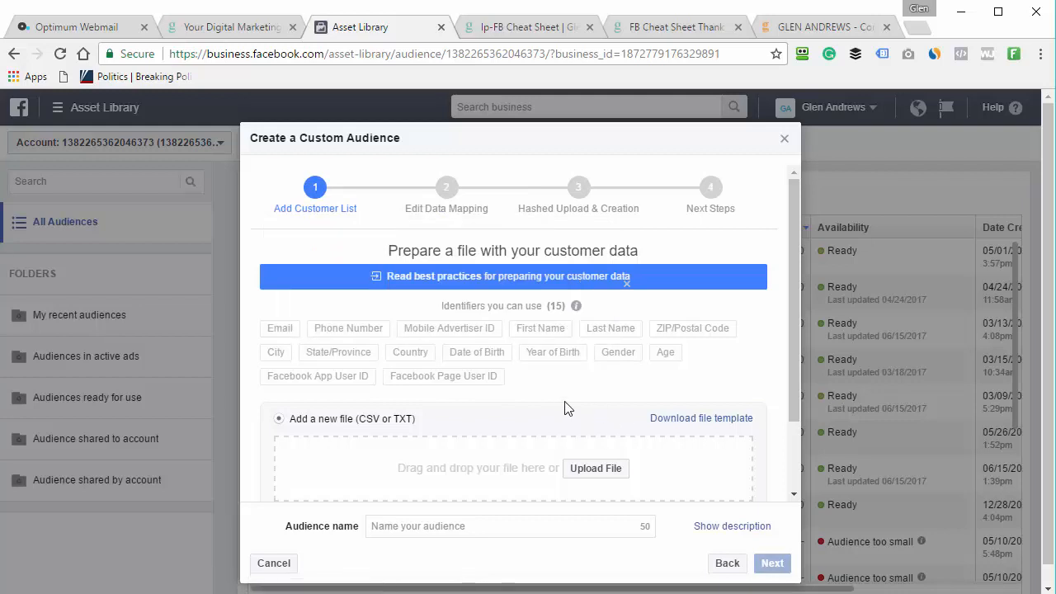
- Switch to the ActiveCampaign contacts and export the contact list
click(830, 31)
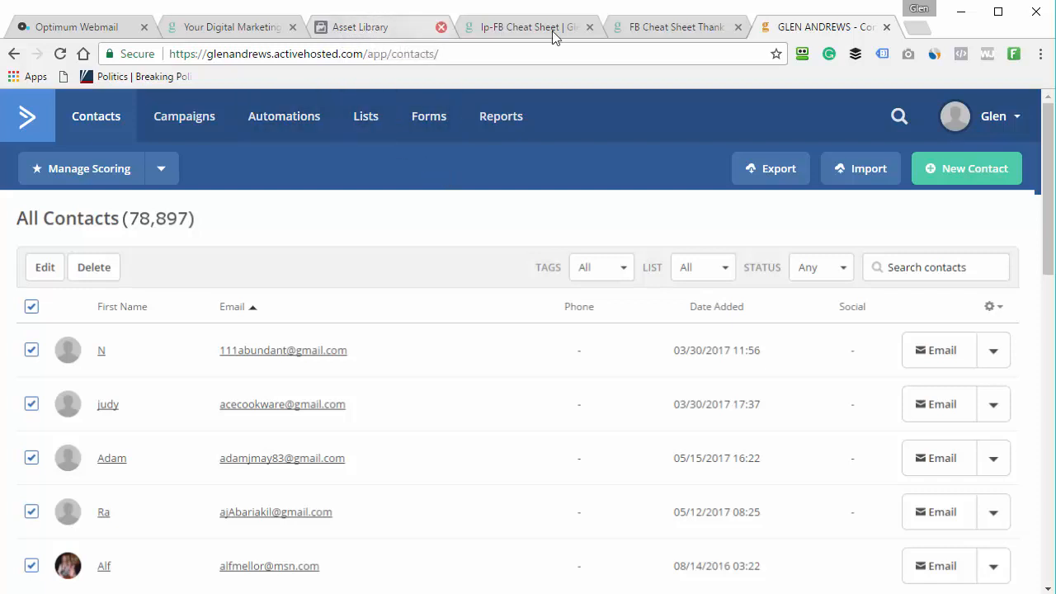
click(788, 171)
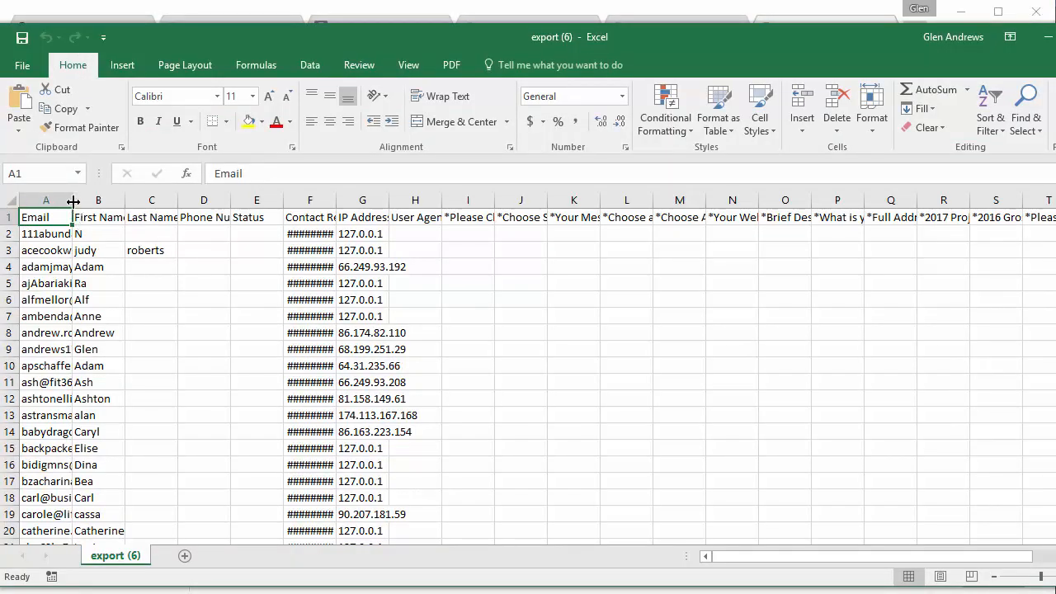
- In the exported workbook in Excel, widen the Email column and clear all data from column B onward
drag(73, 202, 174, 207)
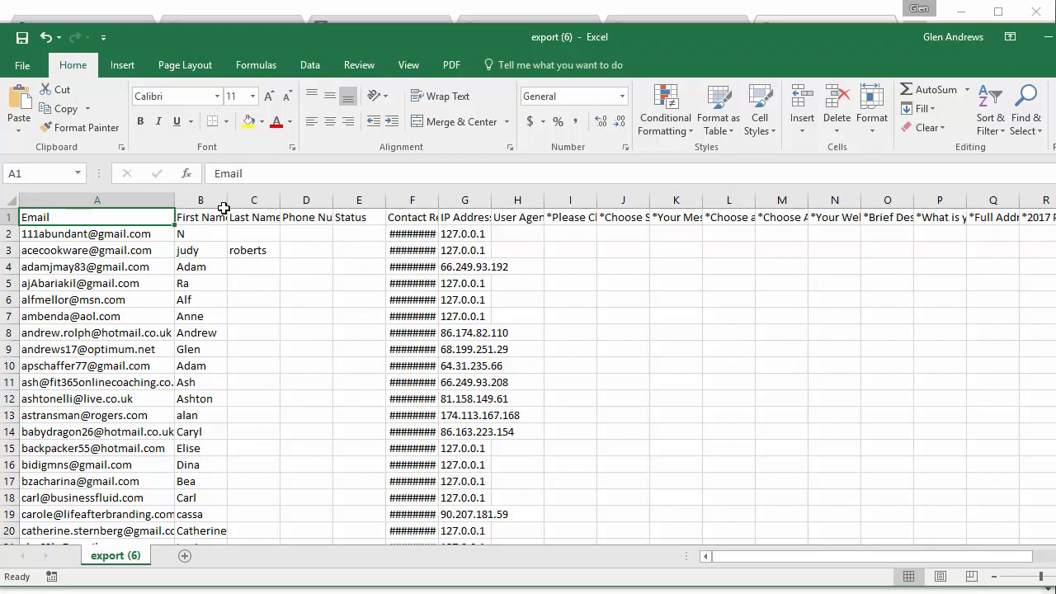
click(189, 201)
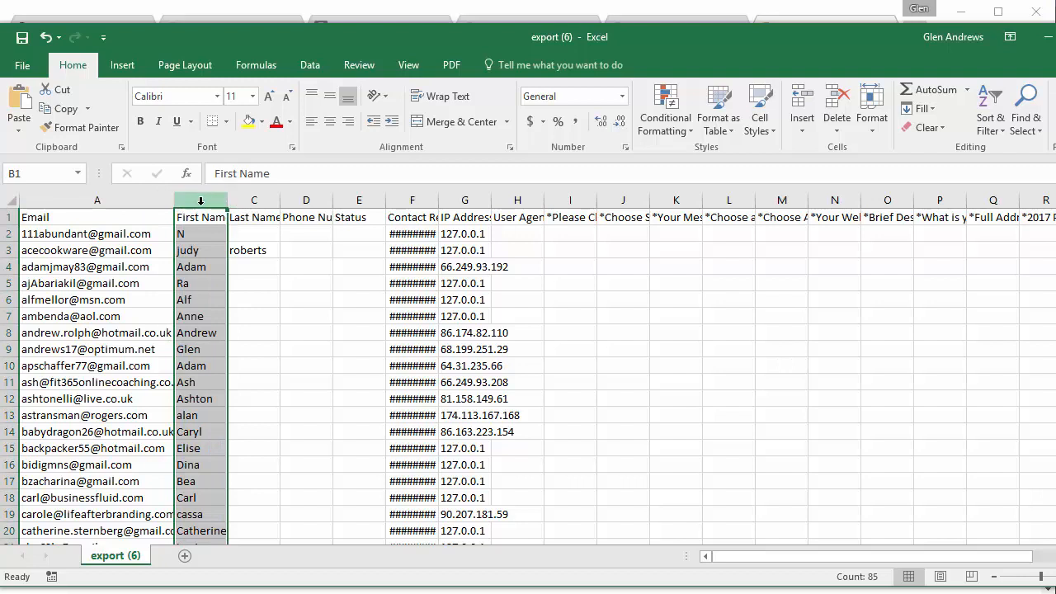
drag(218, 212, 314, 214)
click(193, 215)
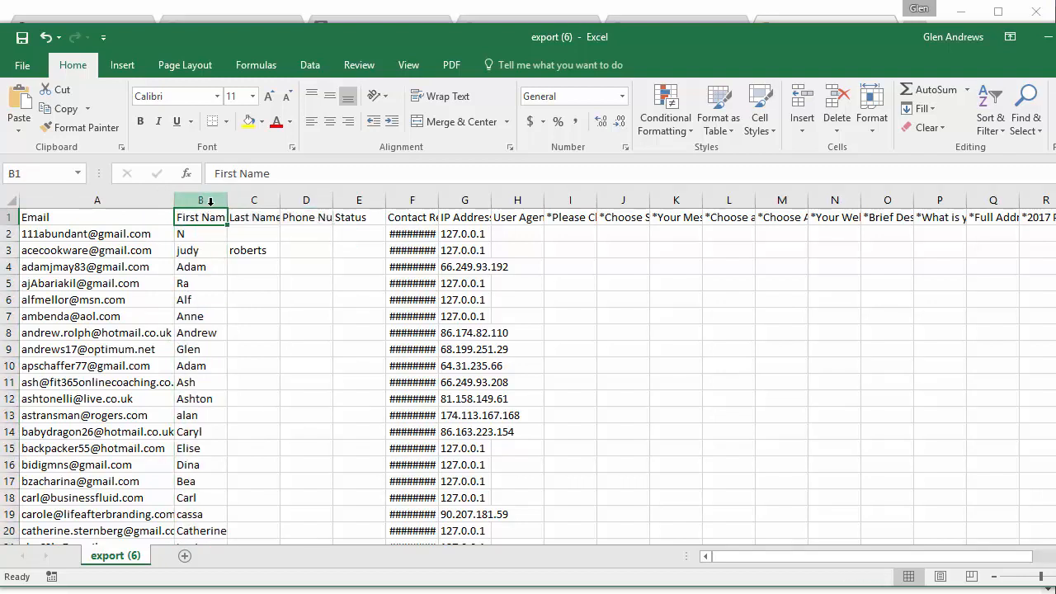
mouse_move(225, 204)
mouse_down()
mouse_move(340, 207)
mouse_move(219, 206)
mouse_move(230, 206)
mouse_up()
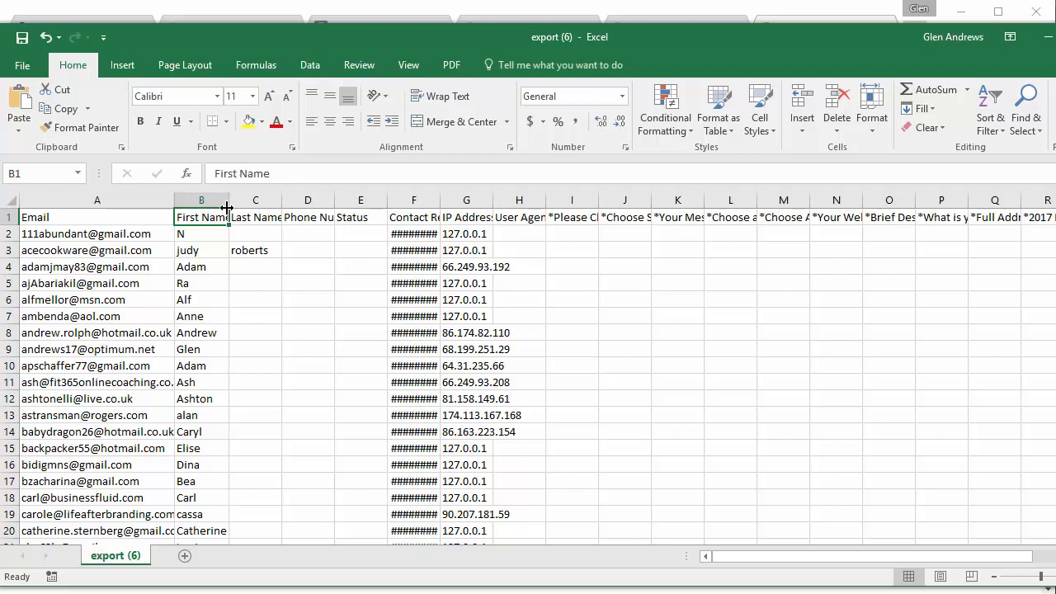
drag(226, 206, 1044, 201)
key(Delete)
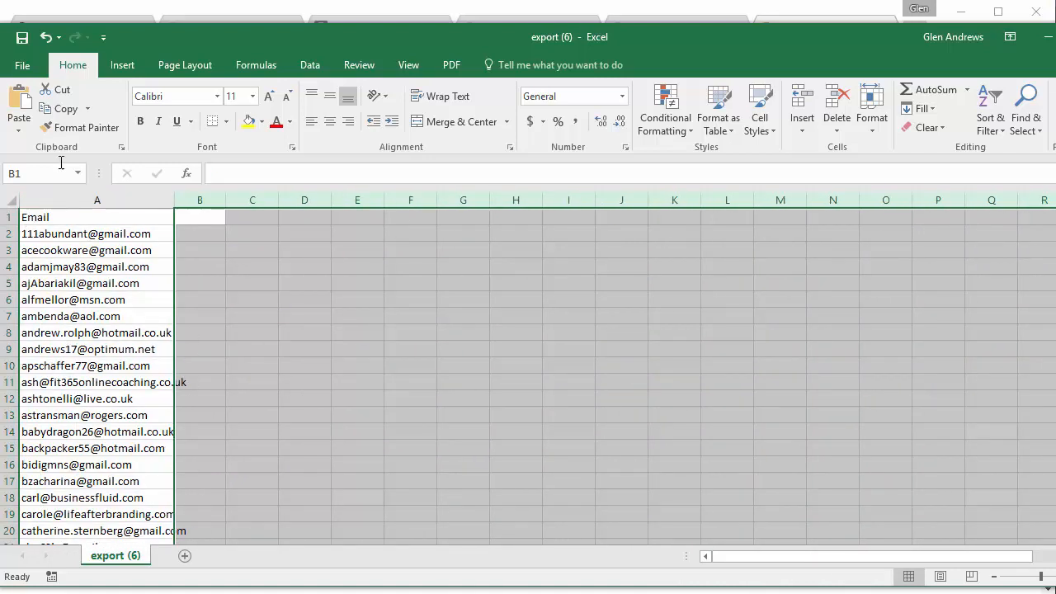
- Save the email-only workbook as a Unicode Text file named email 2 in the Facebook Lookalike Audiences folder, keeping that format
click(16, 66)
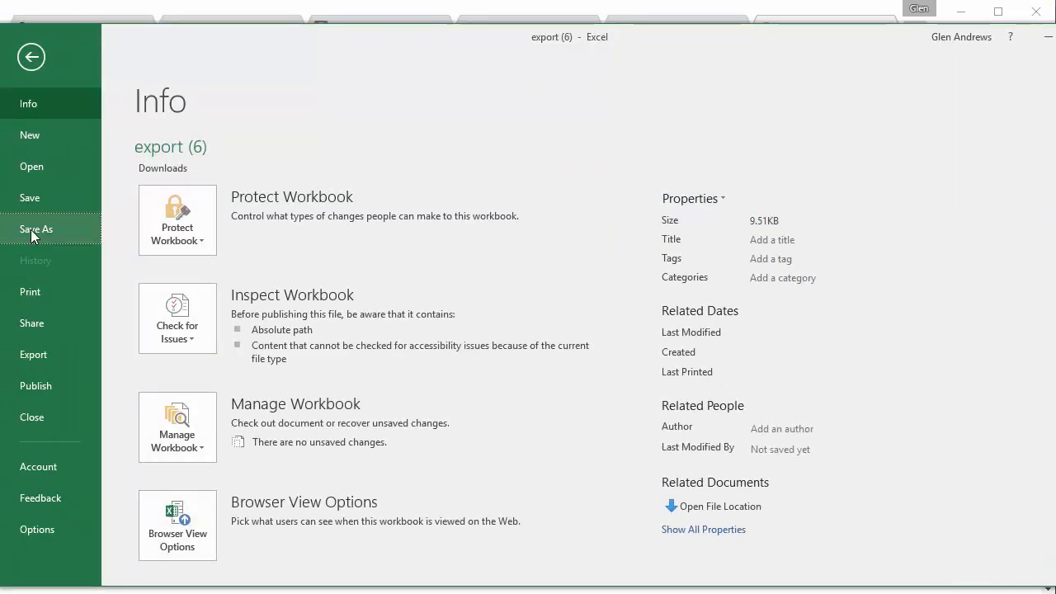
click(30, 230)
click(239, 337)
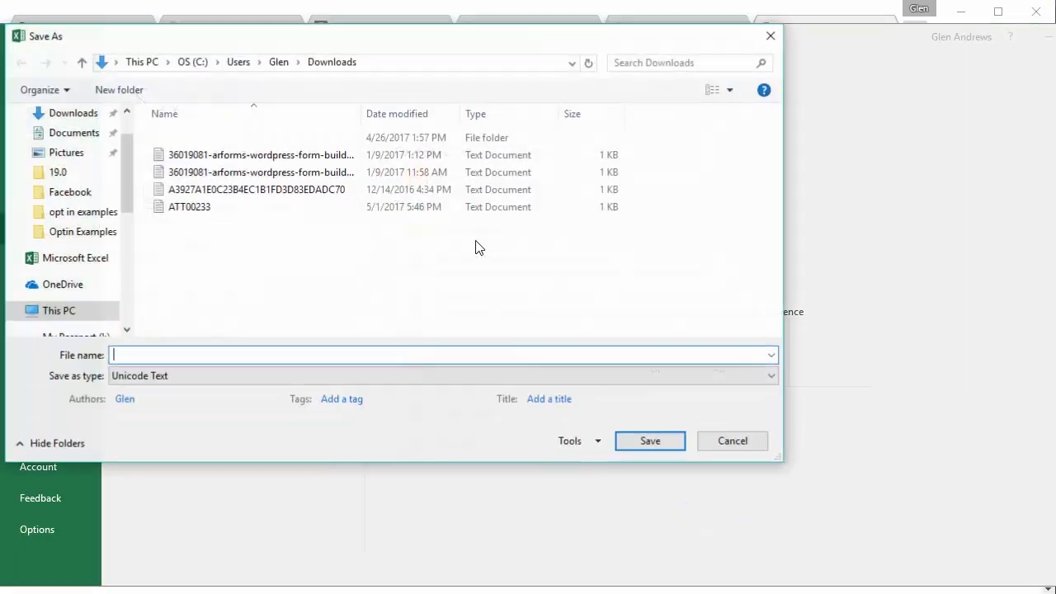
click(74, 134)
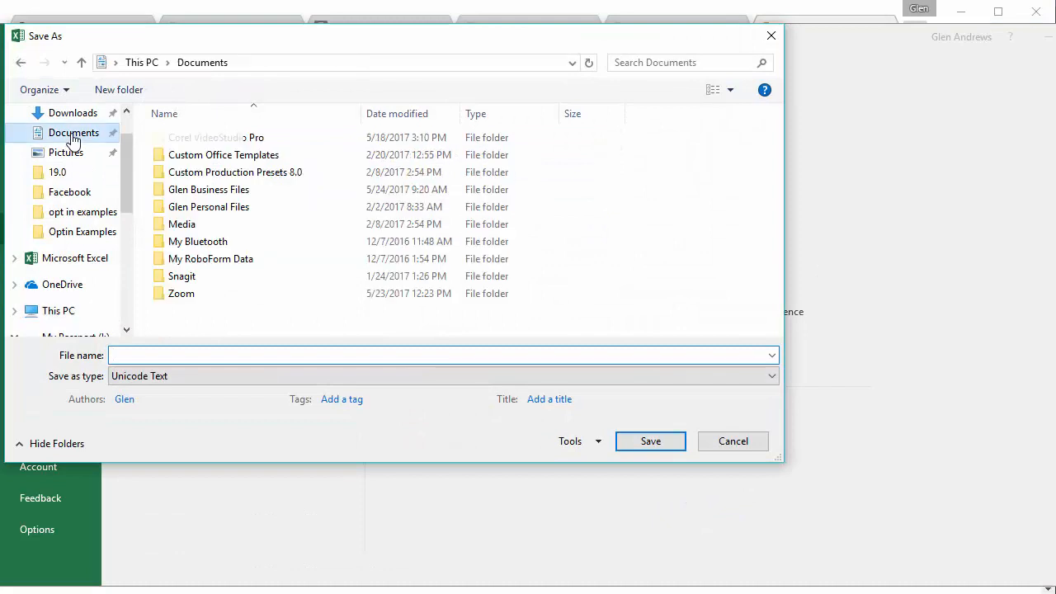
double_click(198, 190)
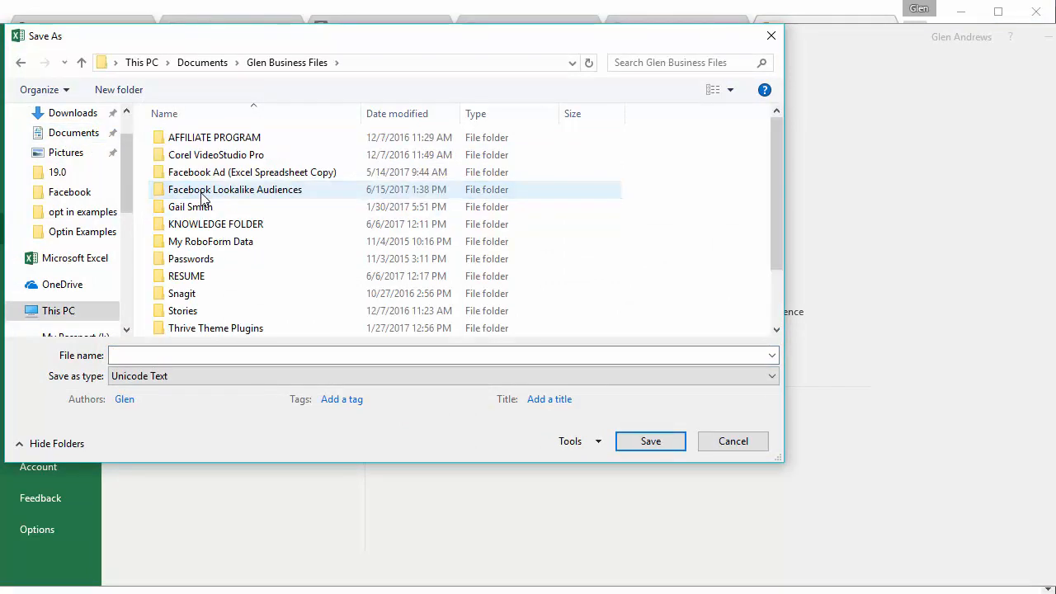
double_click(206, 191)
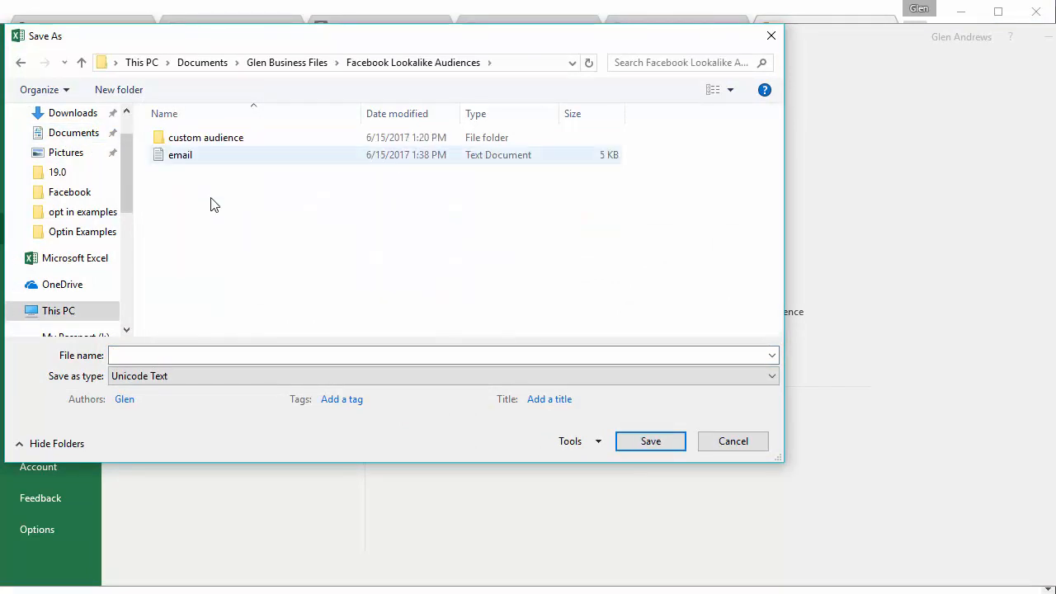
click(148, 359)
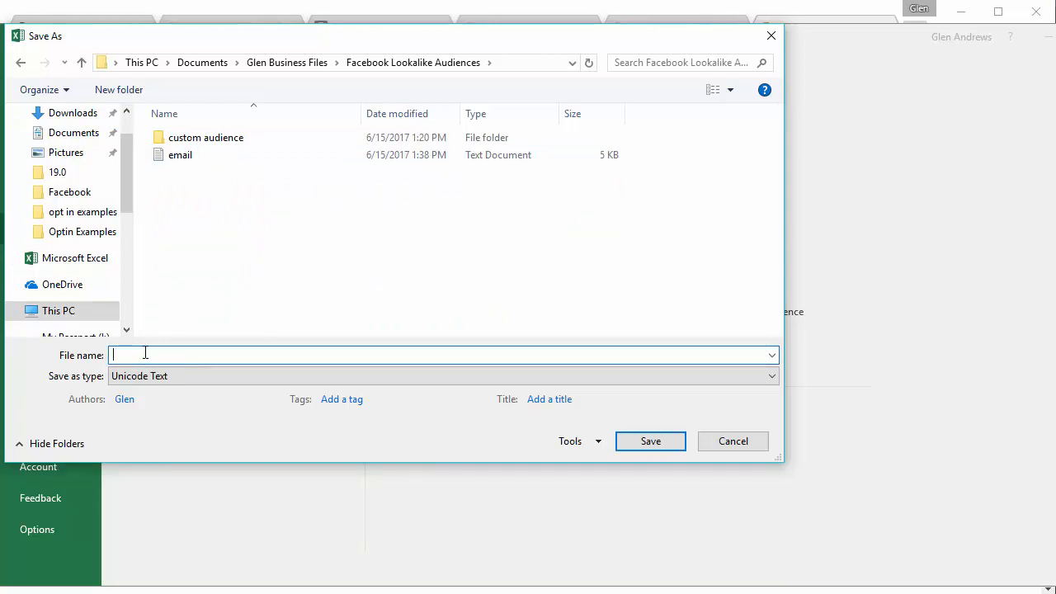
text(email 2)
click(649, 444)
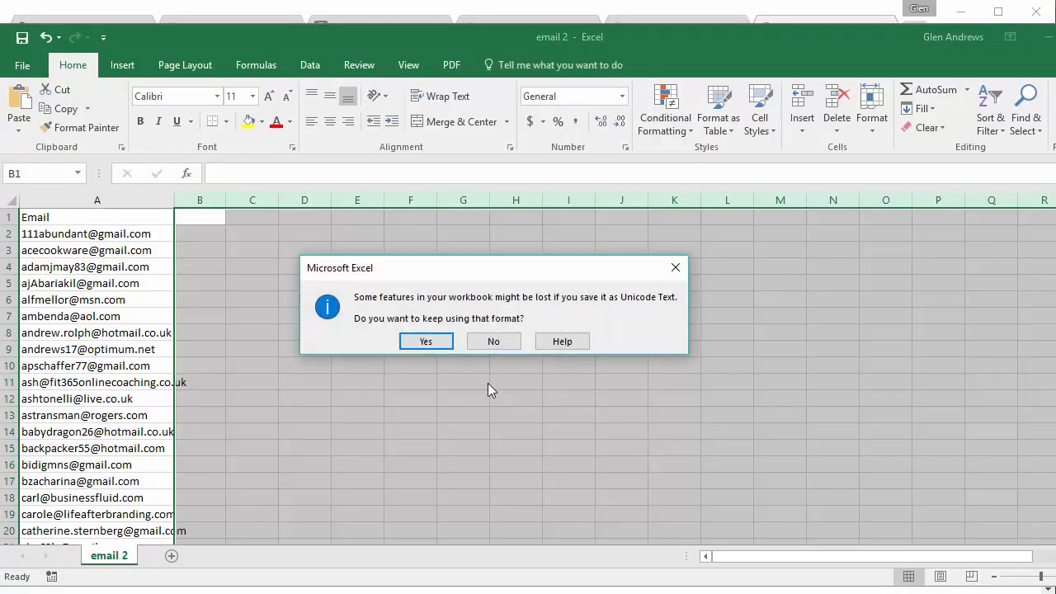
click(443, 345)
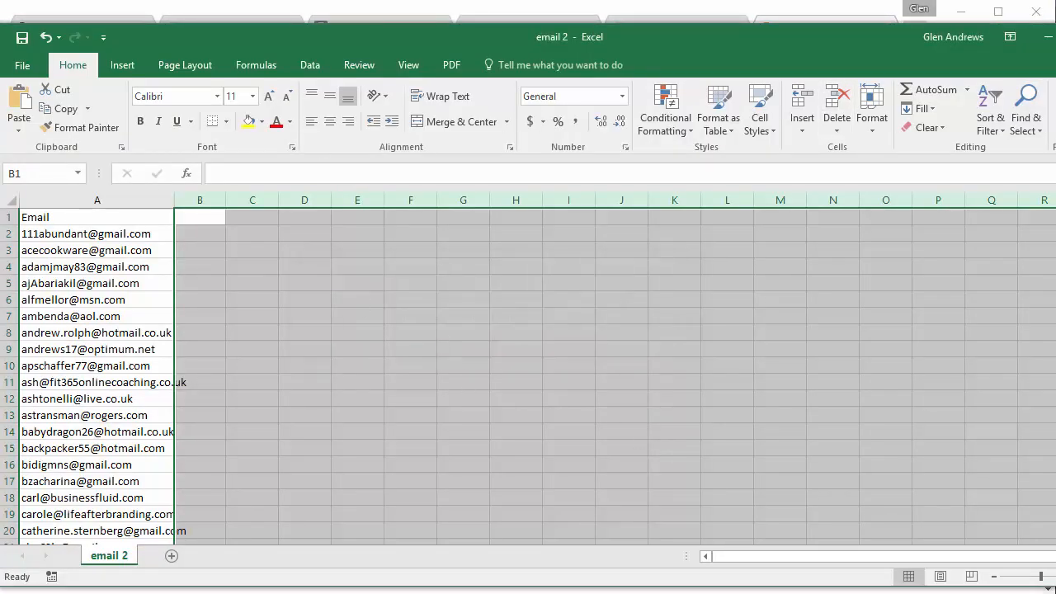
- Return to the Facebook custom audience form in the browser and add the email 2 text file as customer data
click(1050, 37)
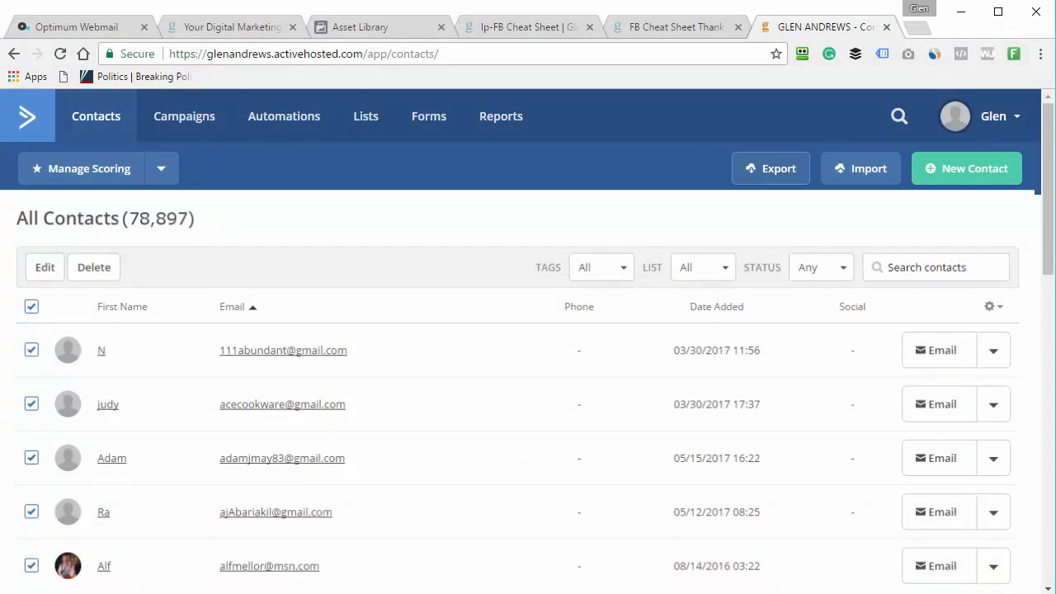
click(358, 25)
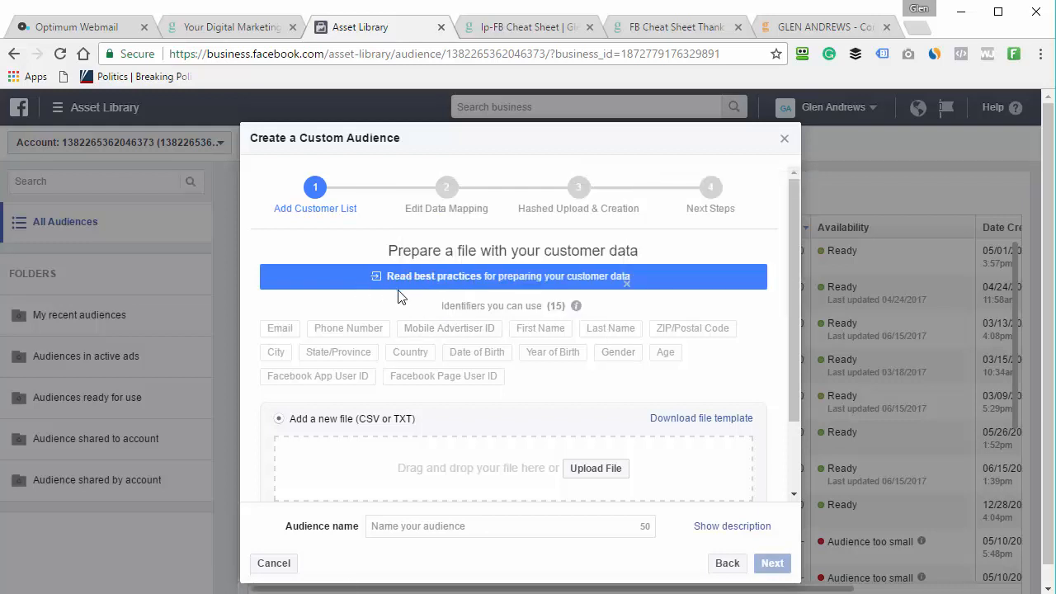
click(596, 472)
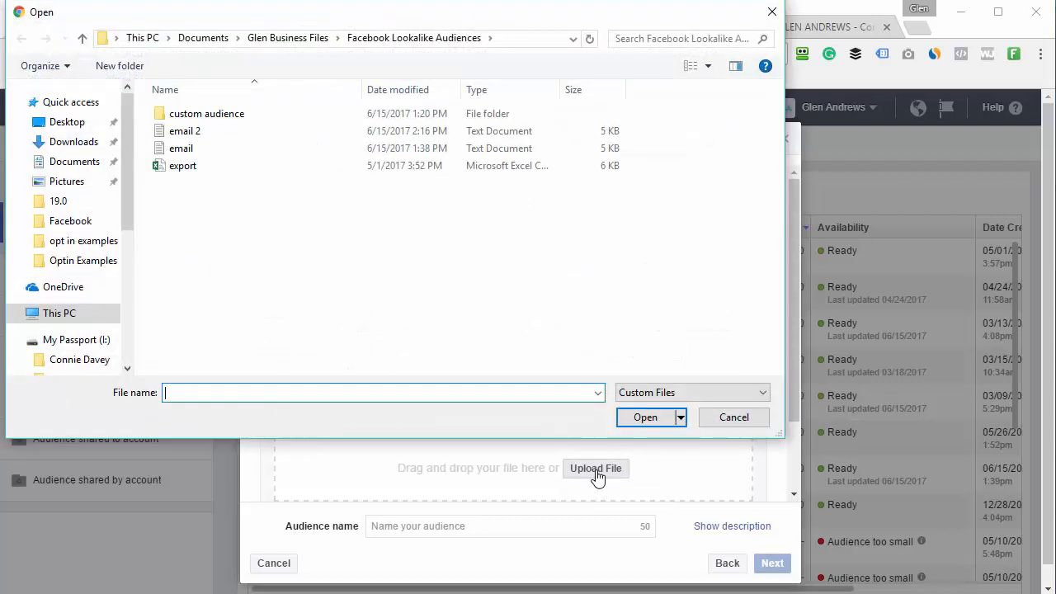
double_click(185, 132)
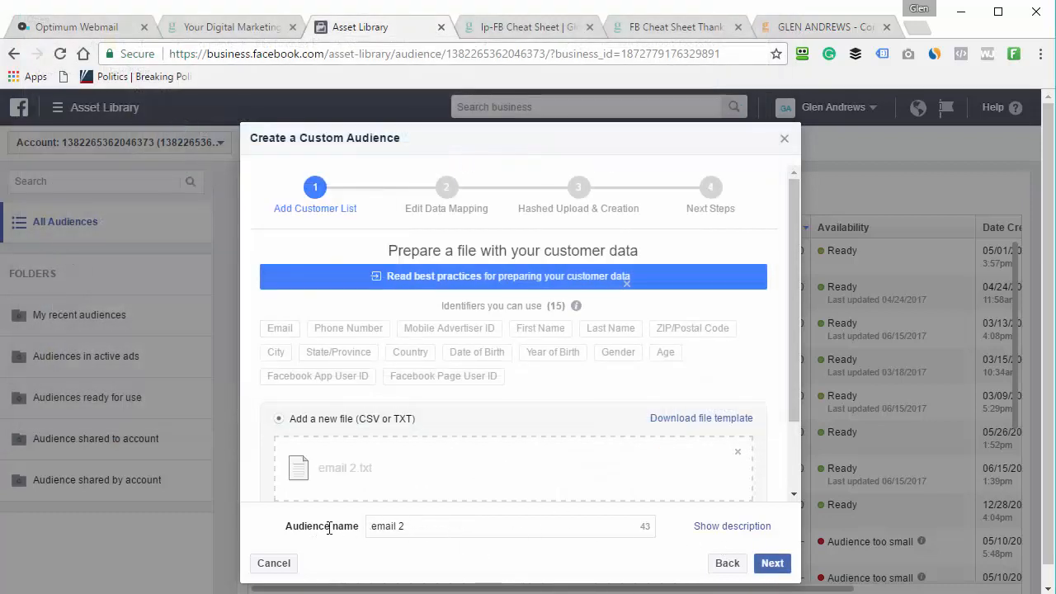
- Create the custom audience with only the Email column mapped, uploading despite the unmapped identifiers, and finish the setup
click(773, 564)
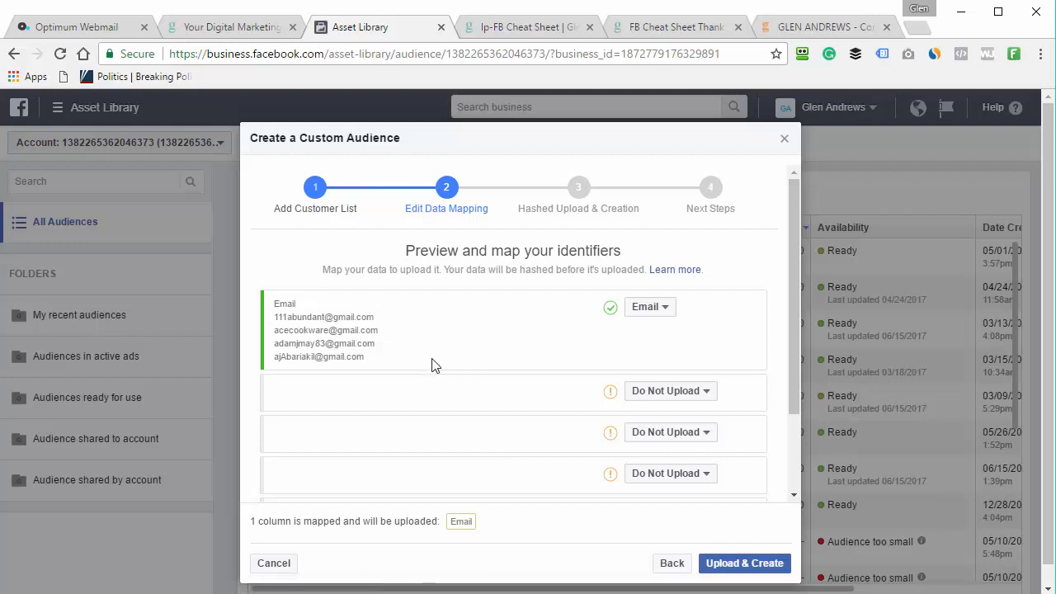
click(745, 563)
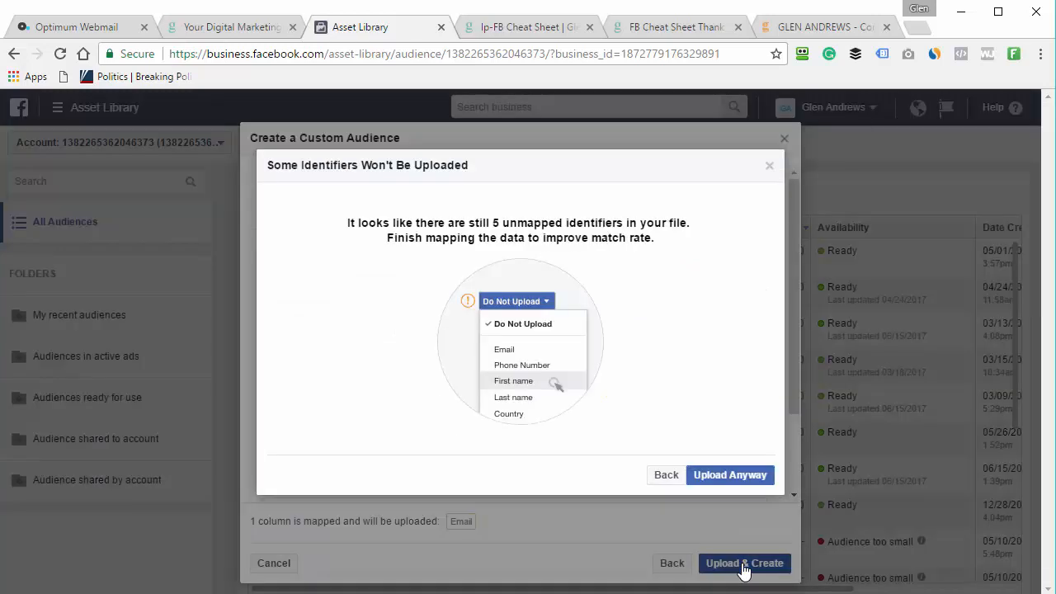
click(731, 476)
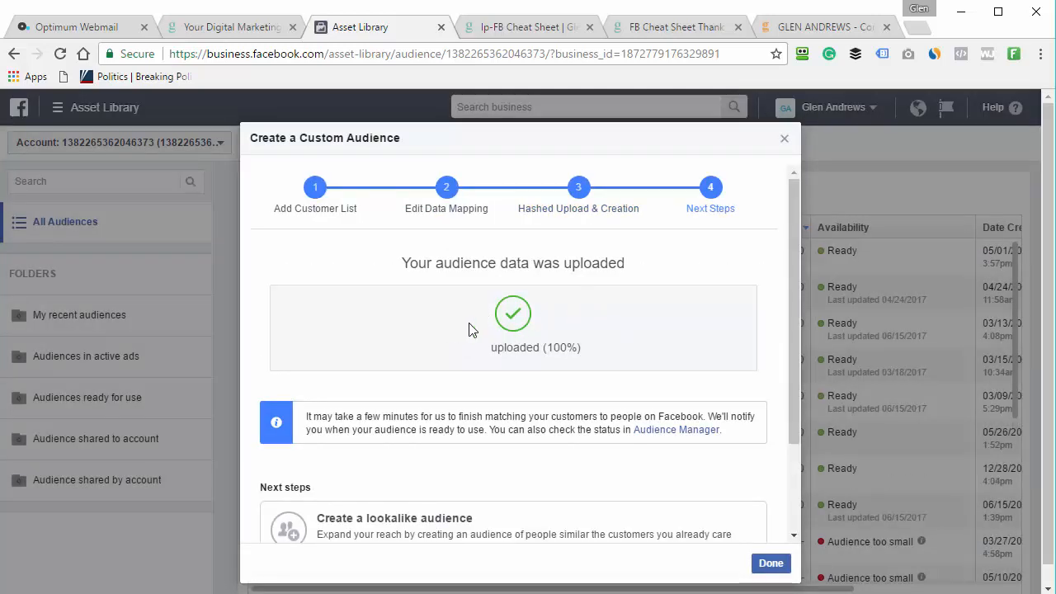
click(771, 564)
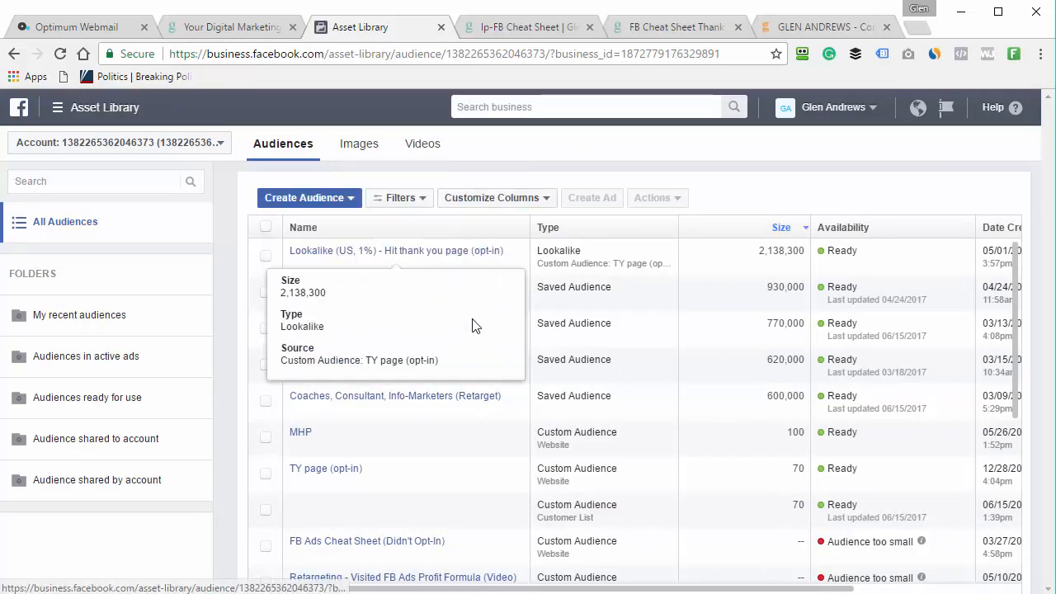
- Start a lookalike audience with Attended Webinar But Didn't Schedule Appointment as the source and United Kingdom as the location
click(322, 199)
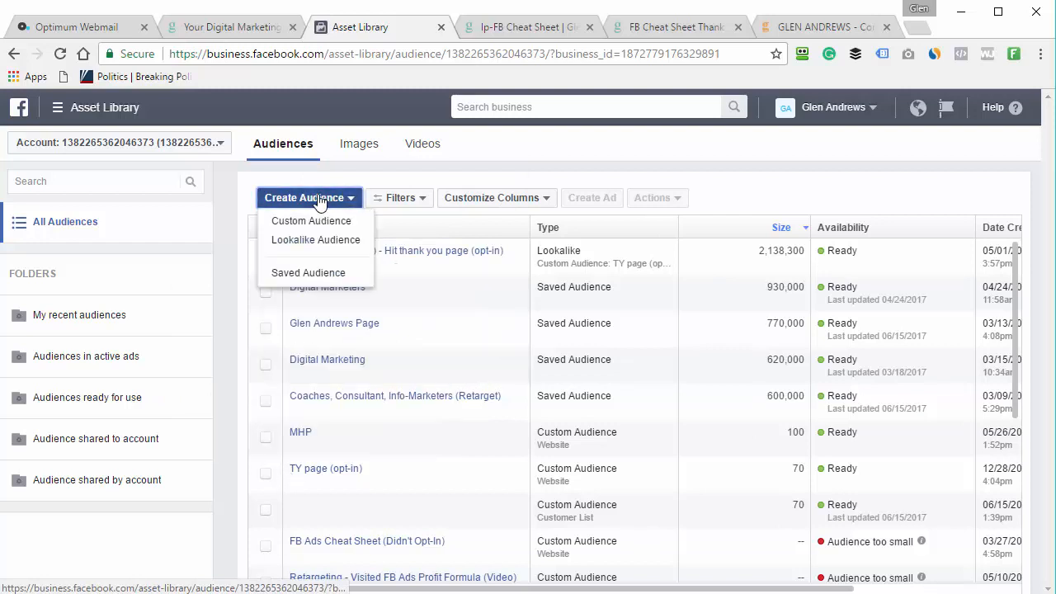
click(301, 240)
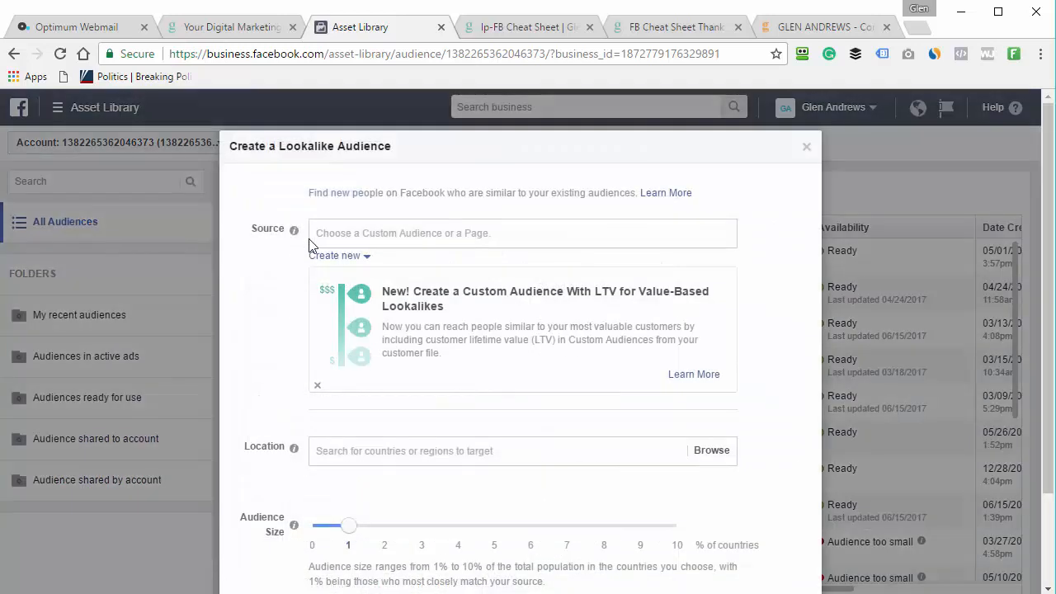
click(329, 234)
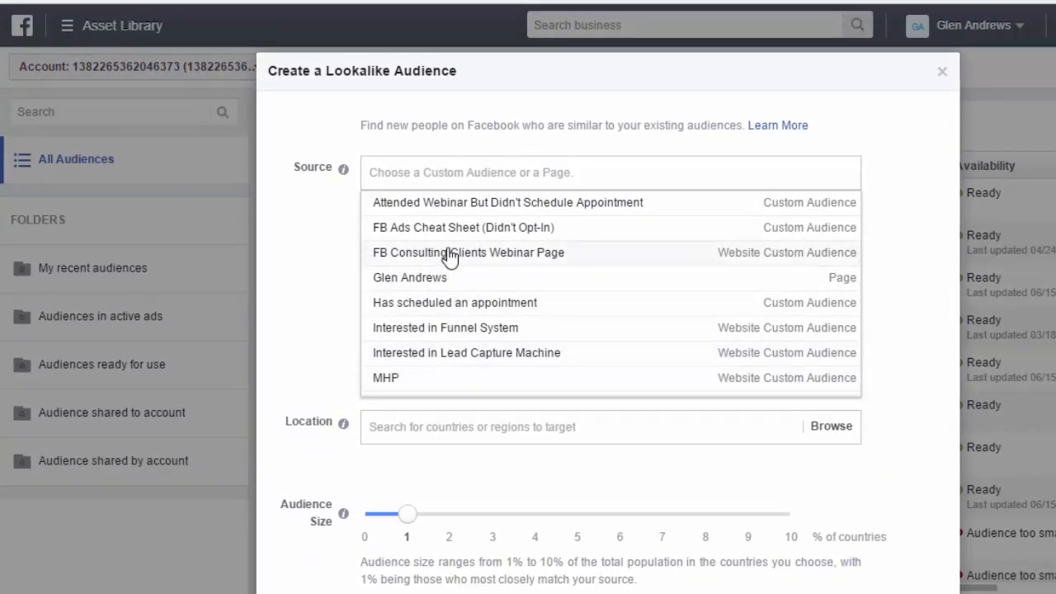
click(377, 245)
click(376, 237)
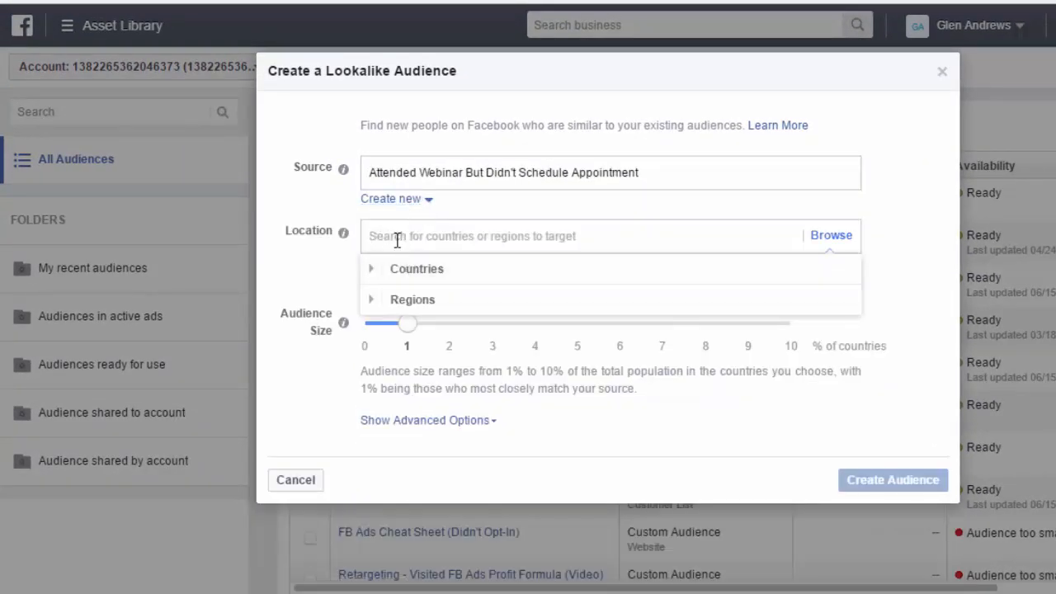
text(united)
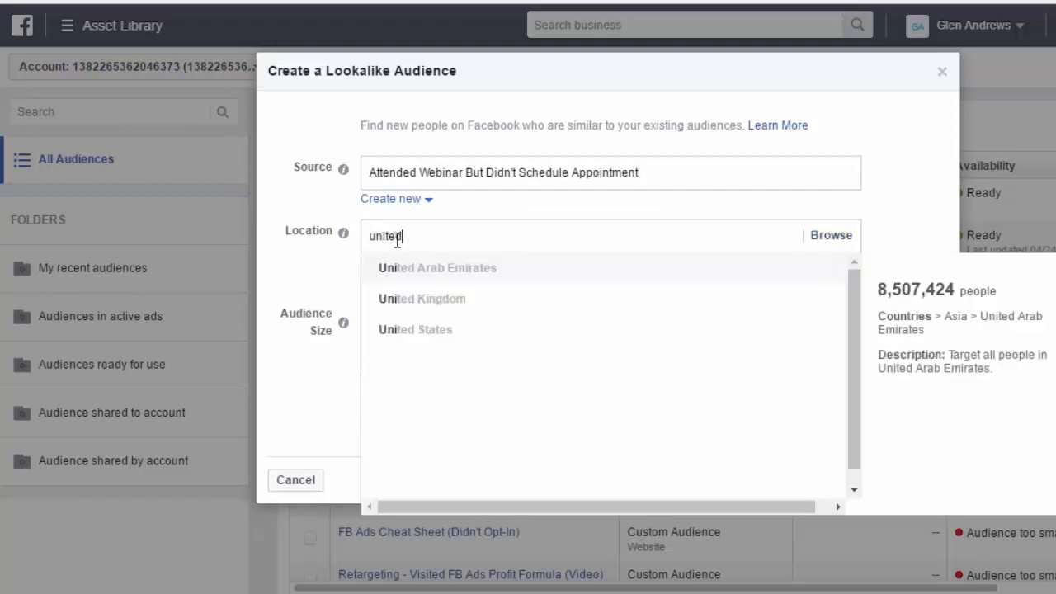
click(401, 299)
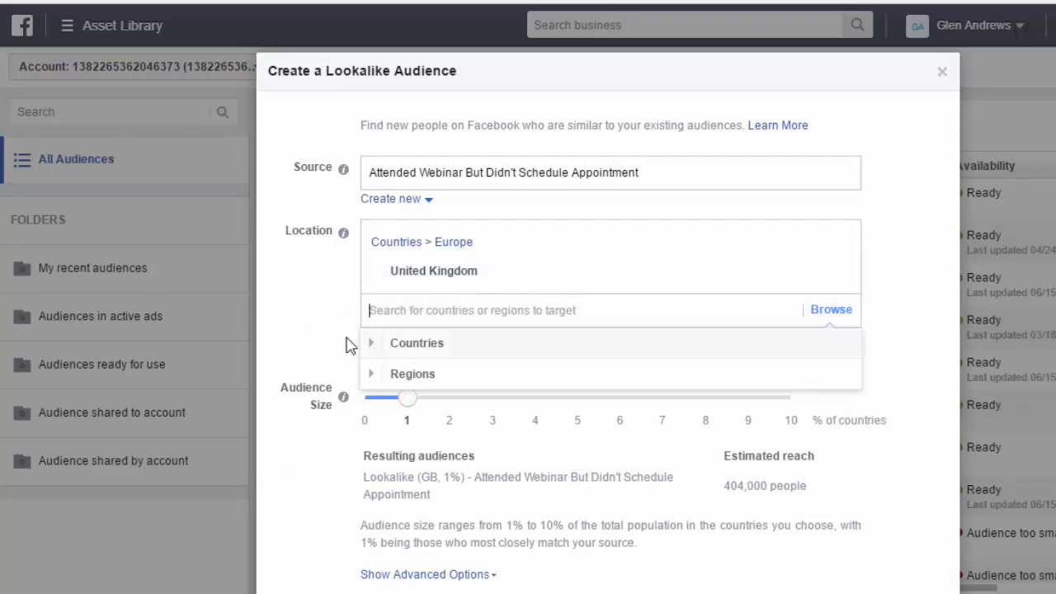
click(320, 293)
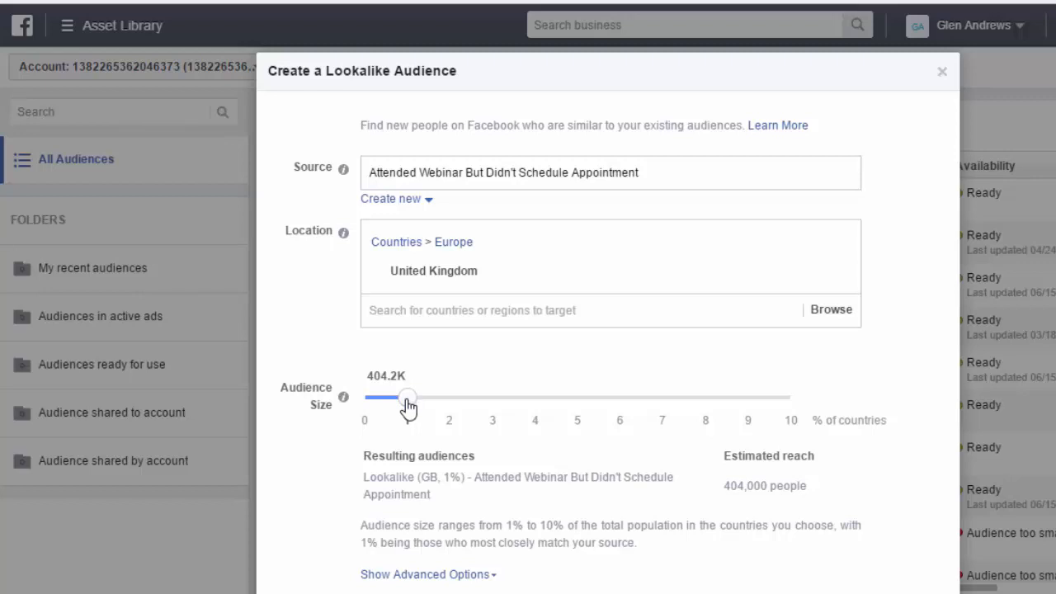
- Try a lookalike audience size of 10% of the country and return it to 1%
drag(409, 406, 786, 407)
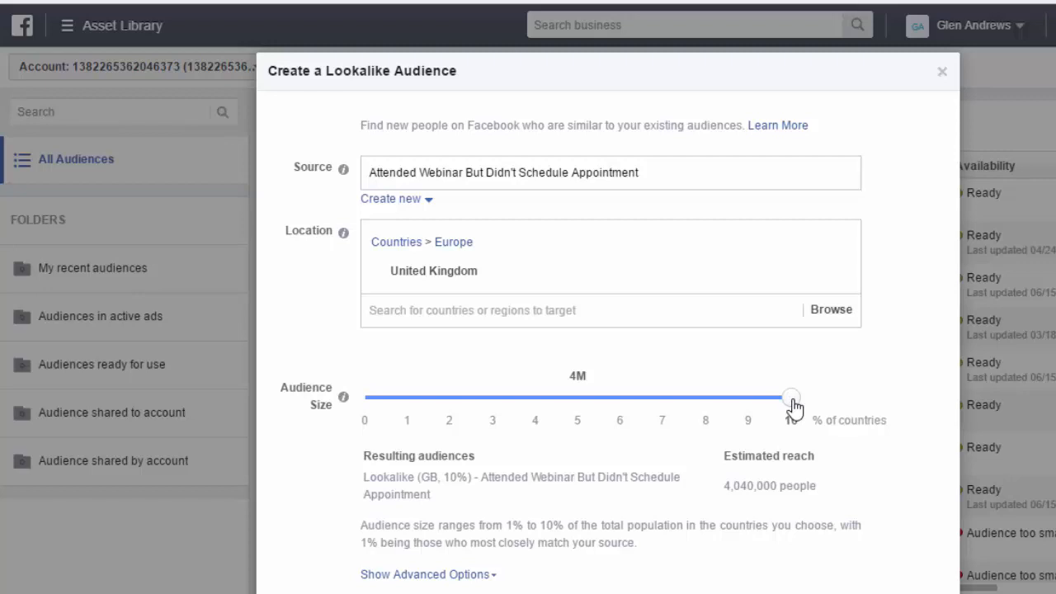
drag(792, 405, 414, 405)
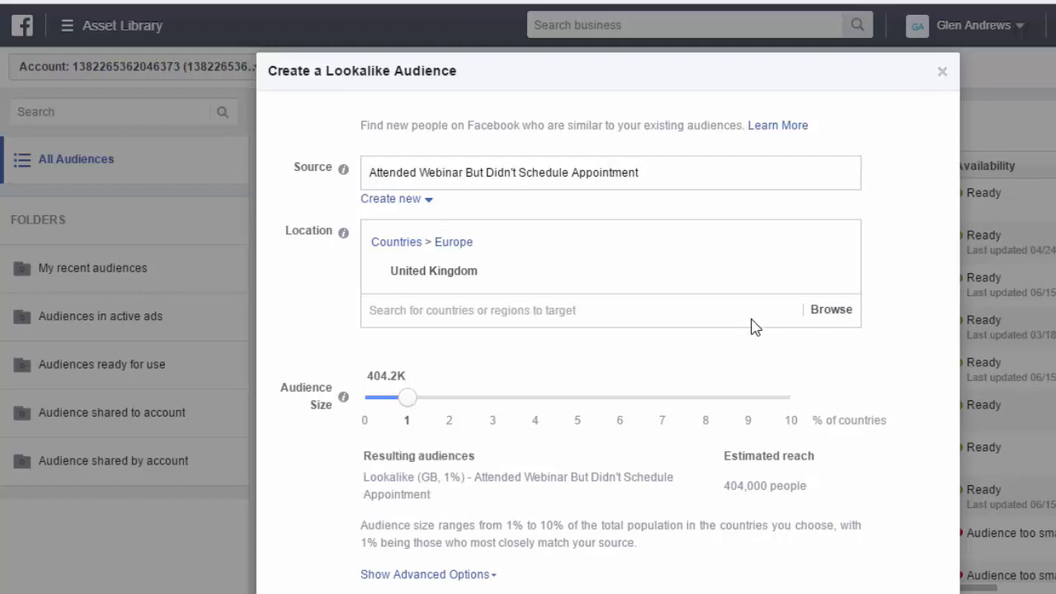
scroll(752, 330, down, 1)
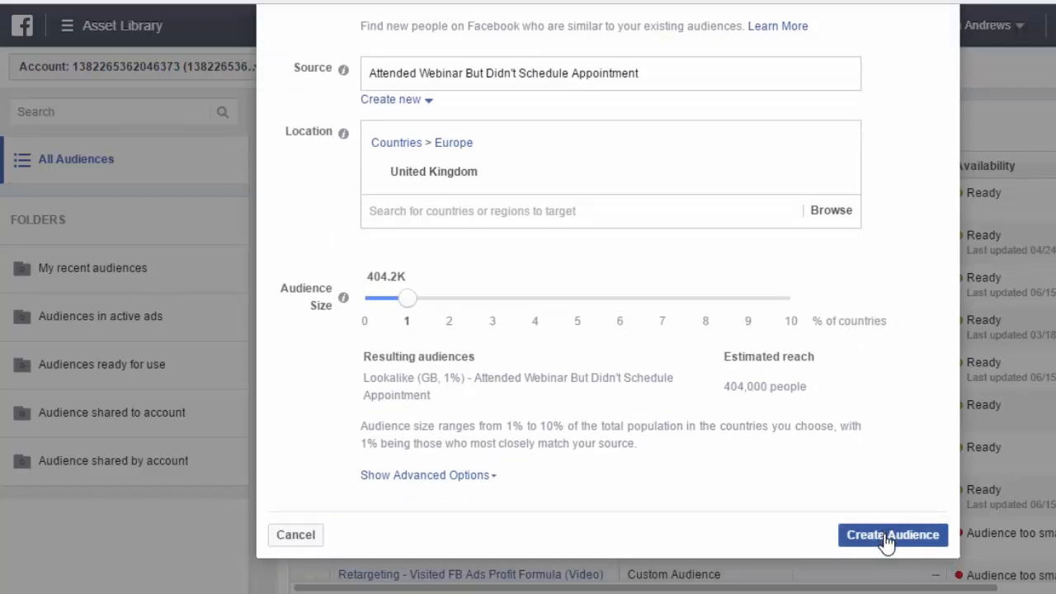
- Show the lookalike's advanced options, set the number of audiences to 1, and close the form without creating the audience
click(462, 481)
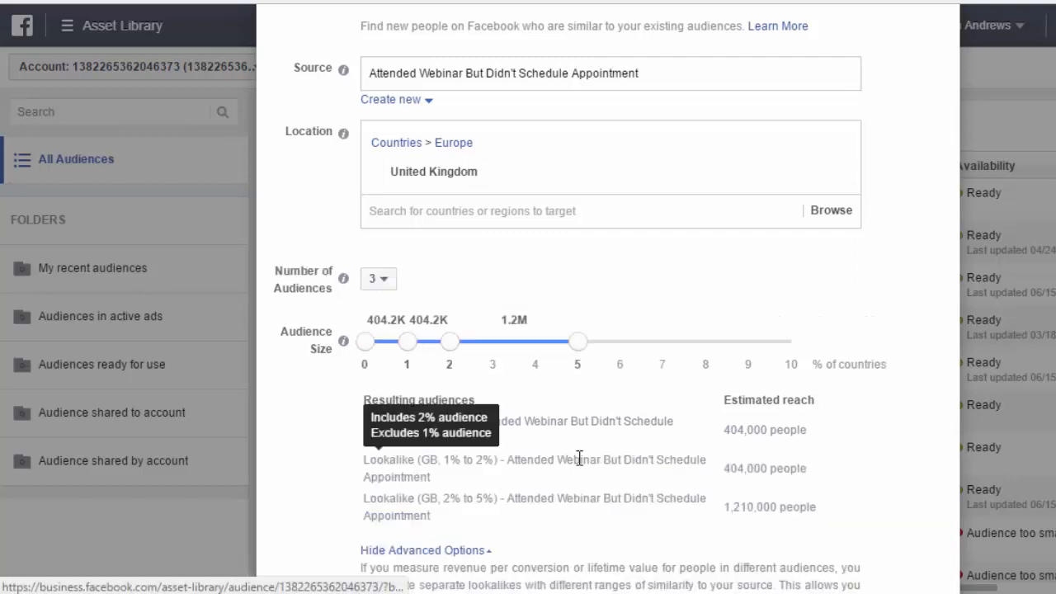
scroll(580, 458, down, 2)
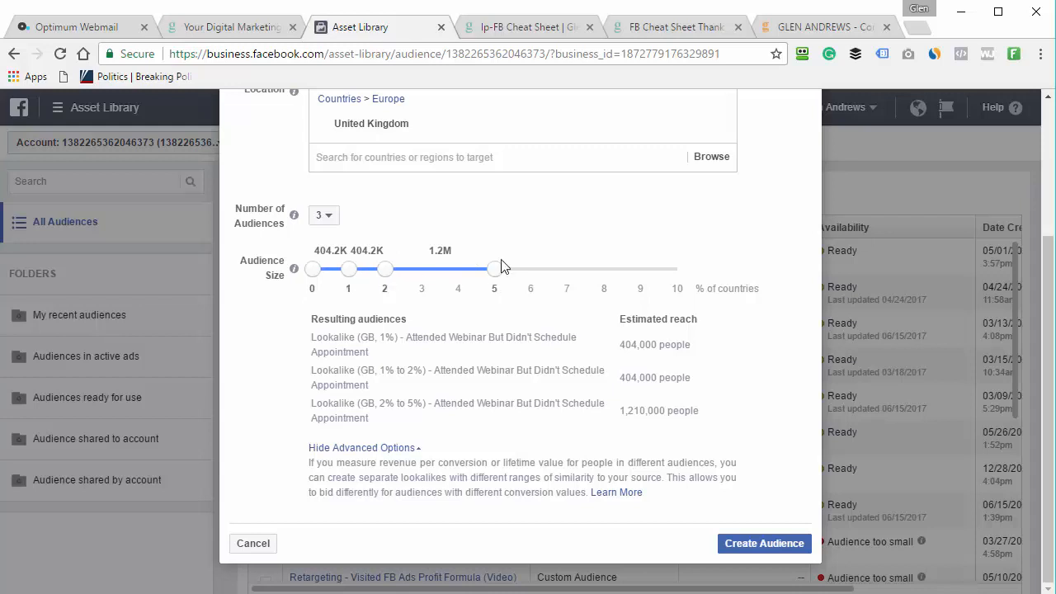
click(322, 216)
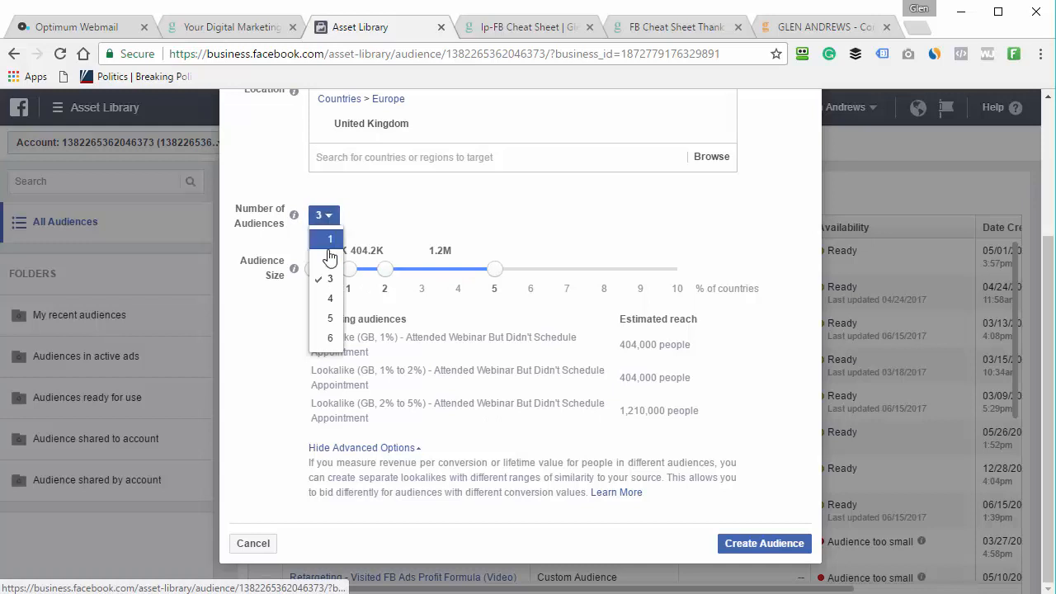
click(329, 246)
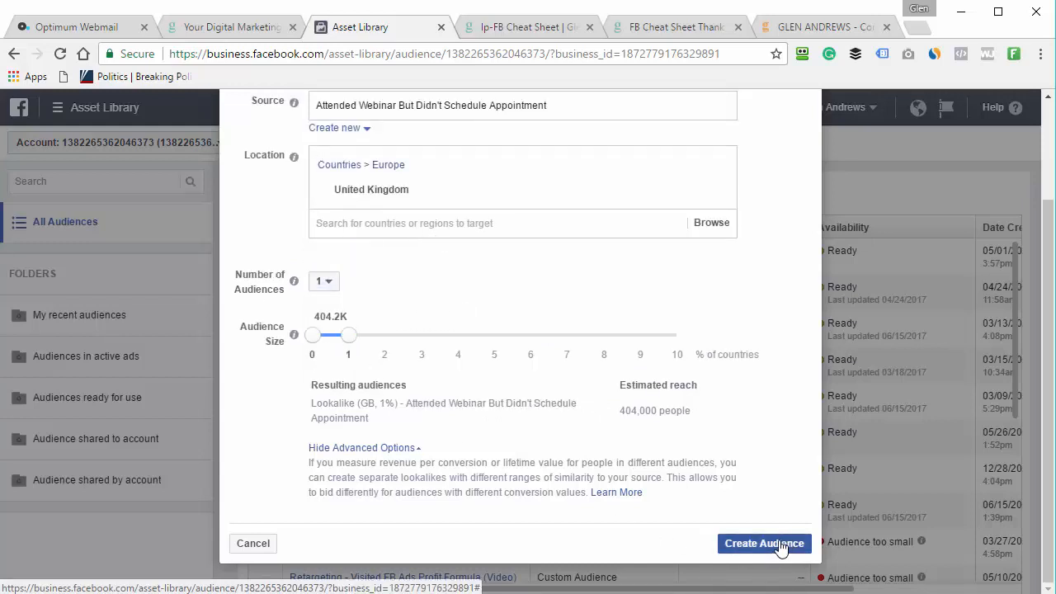
scroll(830, 467, up, 3)
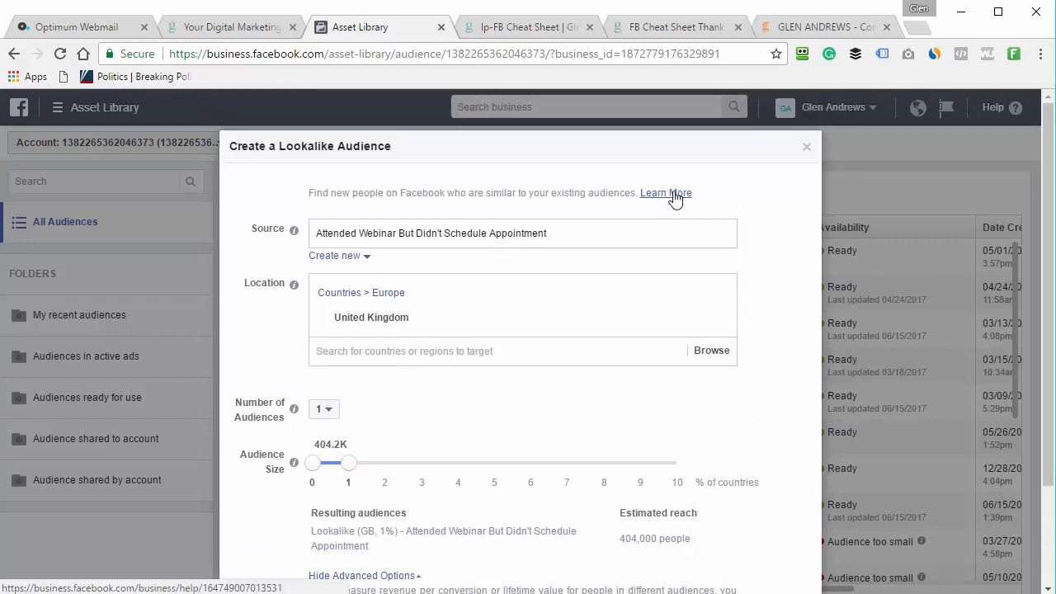
click(807, 154)
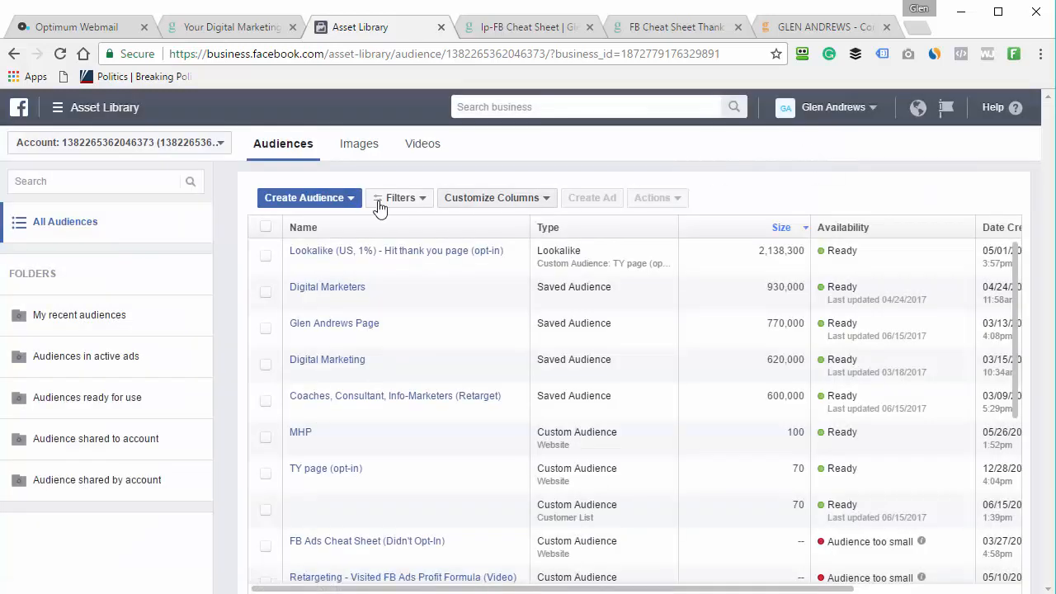
- Start a custom audience based on website traffic and set its time window to the last 180 days
click(309, 202)
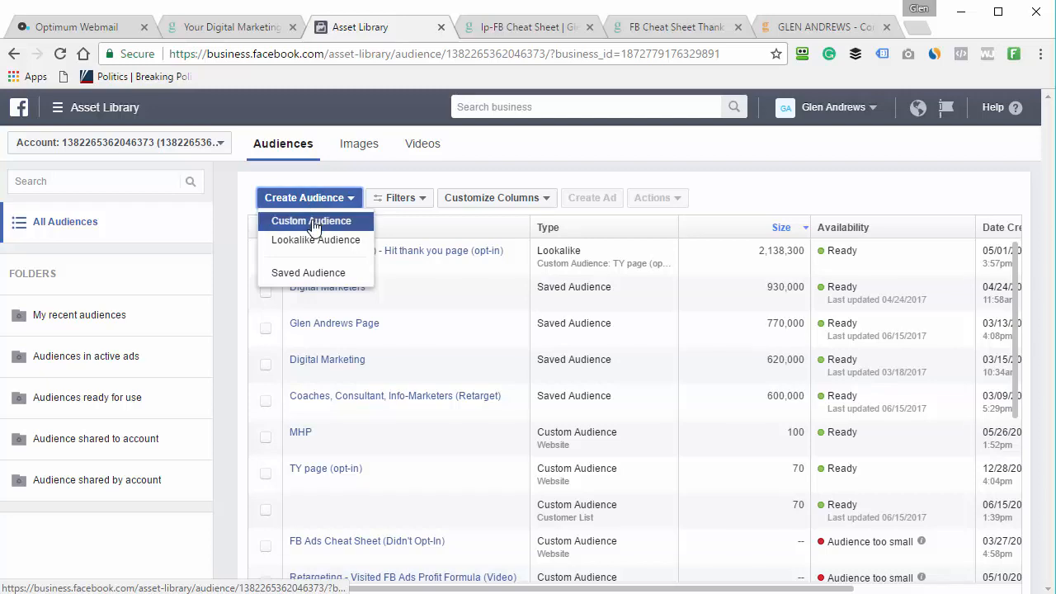
click(311, 221)
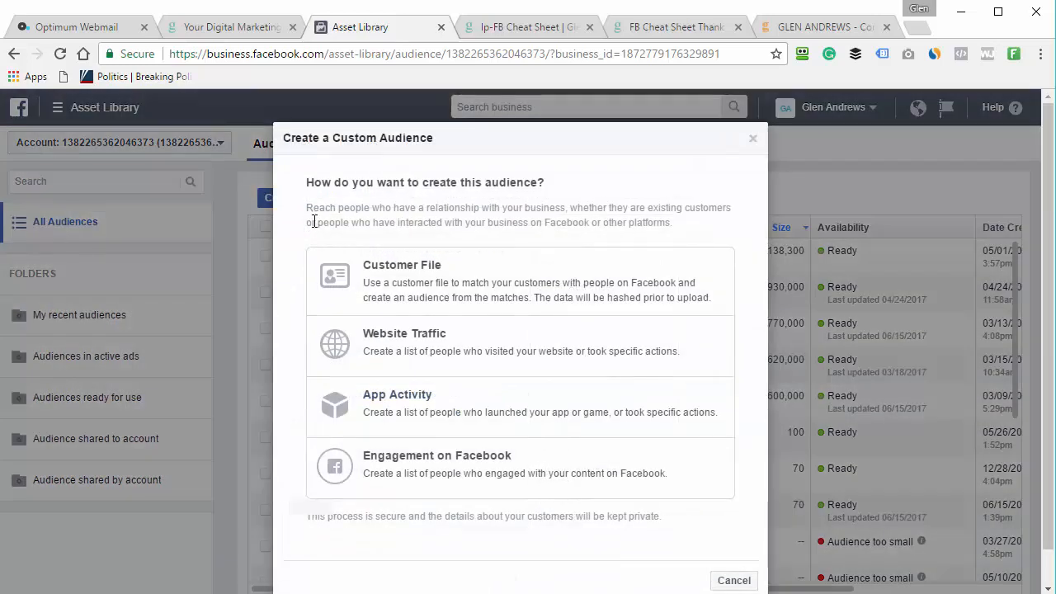
click(404, 345)
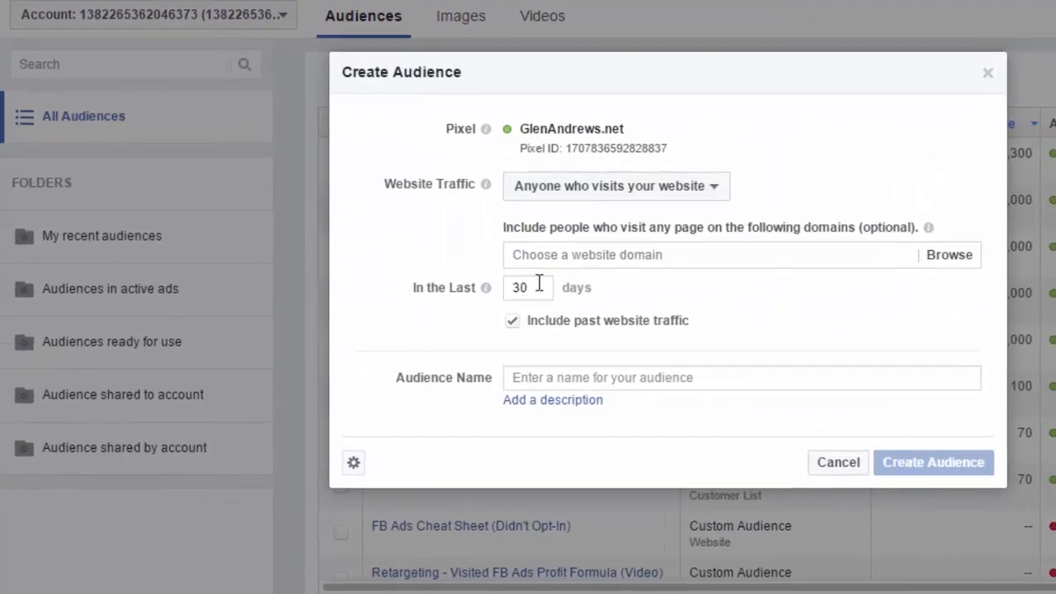
double_click(492, 308)
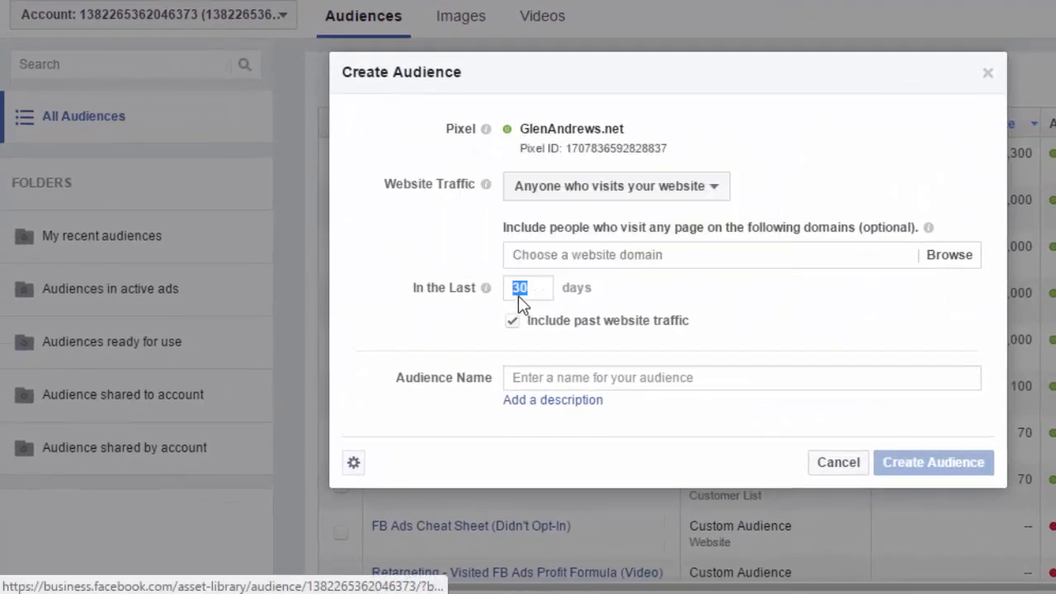
text(180)
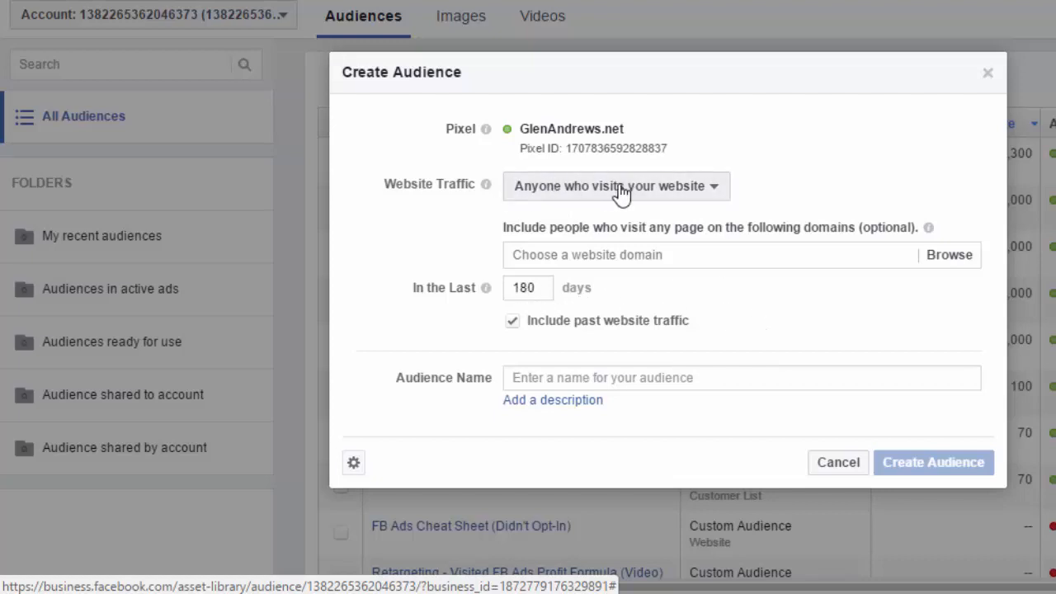
- Name the audience after the owner's page and include visitors to any page on the owner's website domain
click(537, 259)
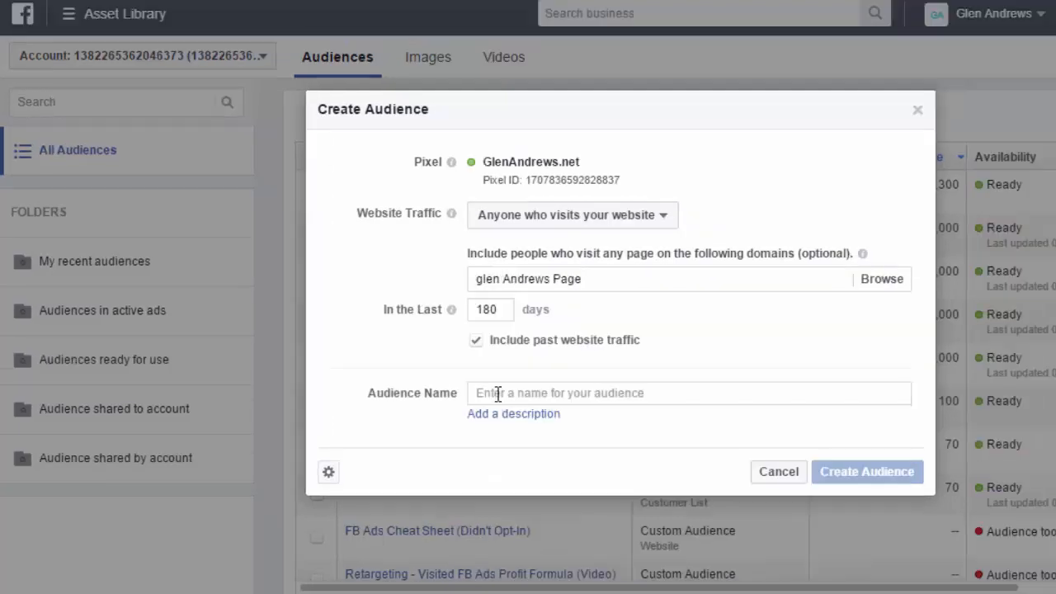
click(499, 394)
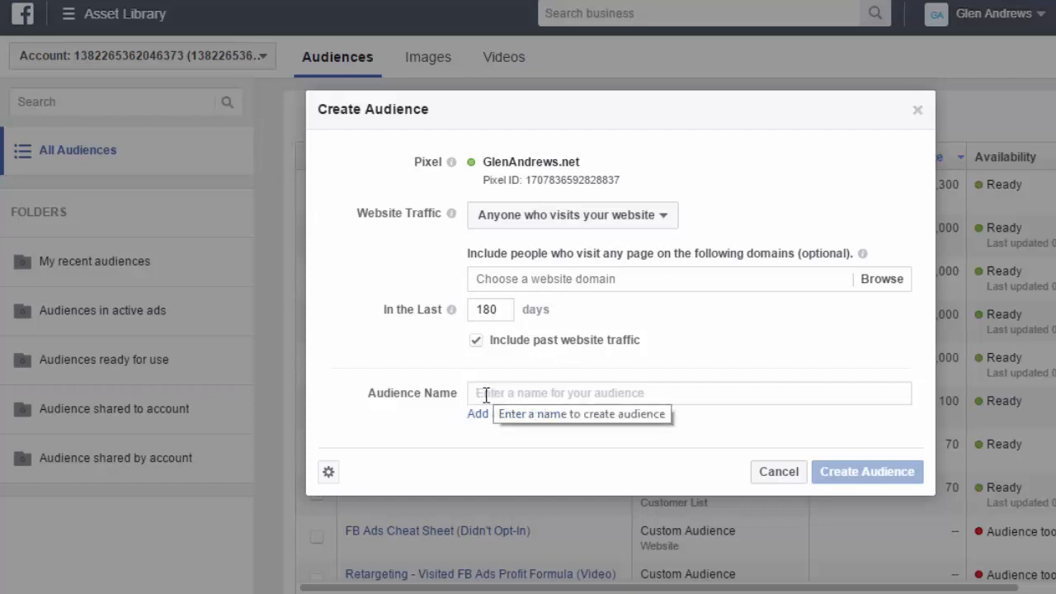
text(Glen)
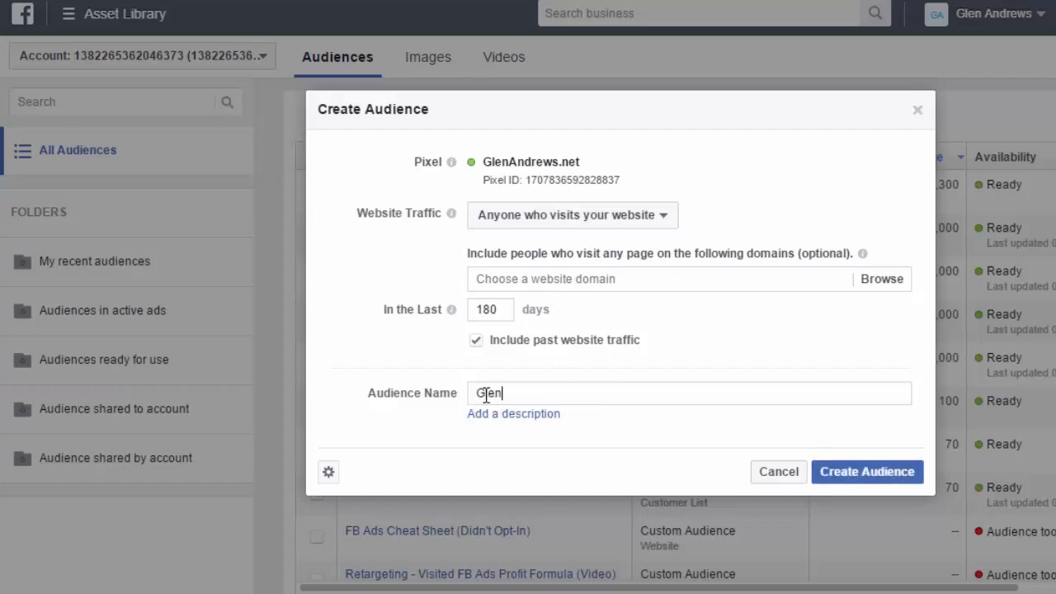
text( Andrews Page)
click(620, 278)
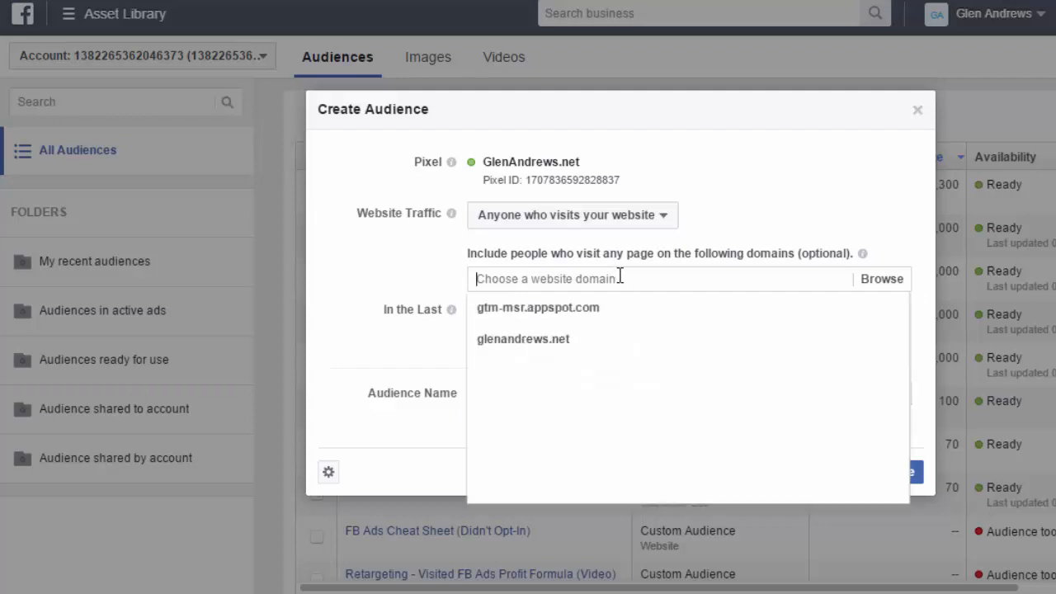
click(573, 338)
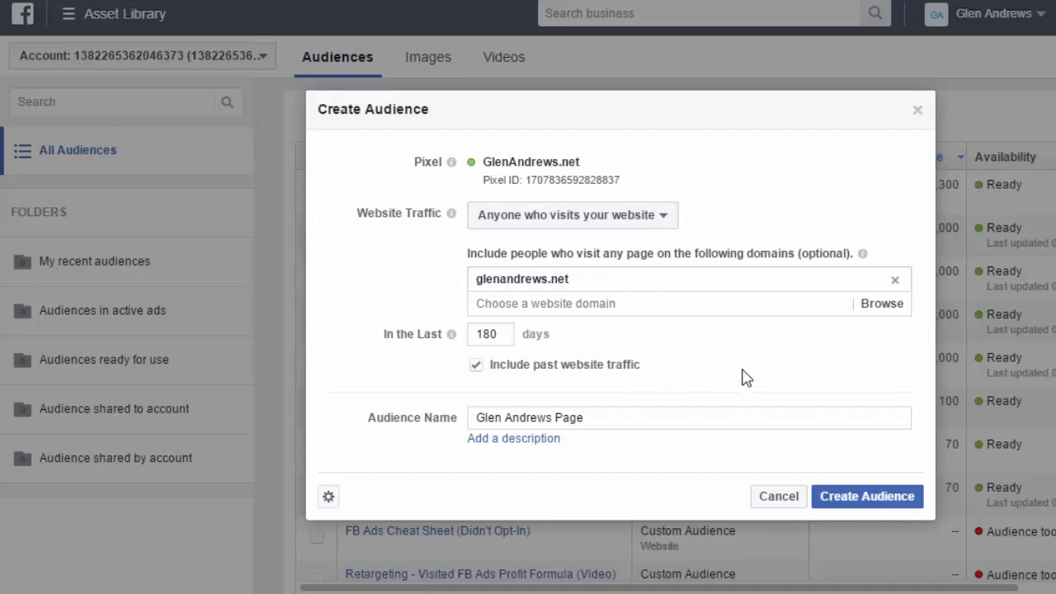
- Try targeting people who visited specific web pages, with "you-tube" as the URL contains keyword
click(662, 221)
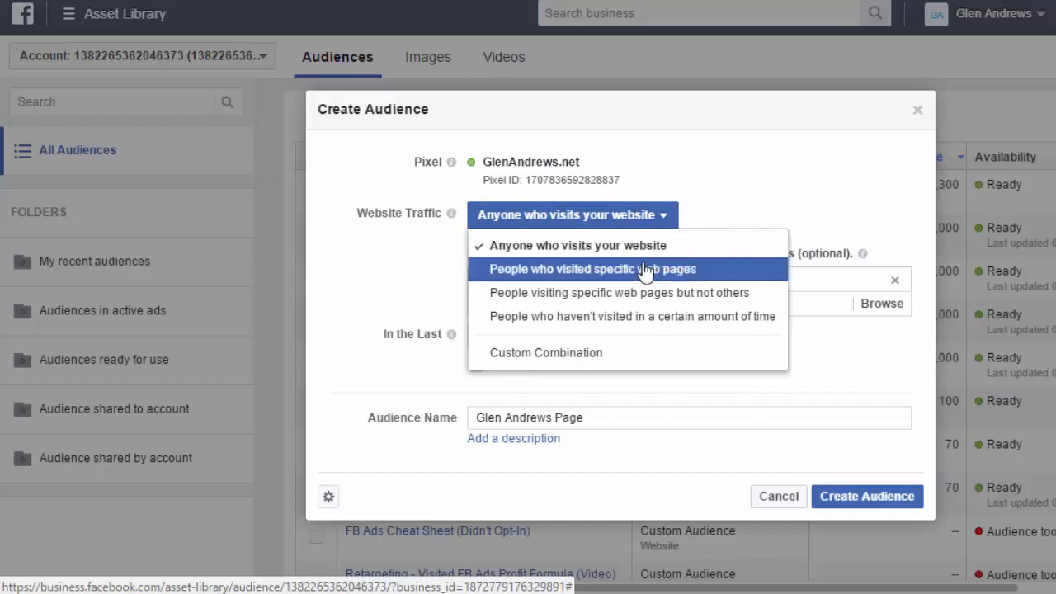
click(553, 273)
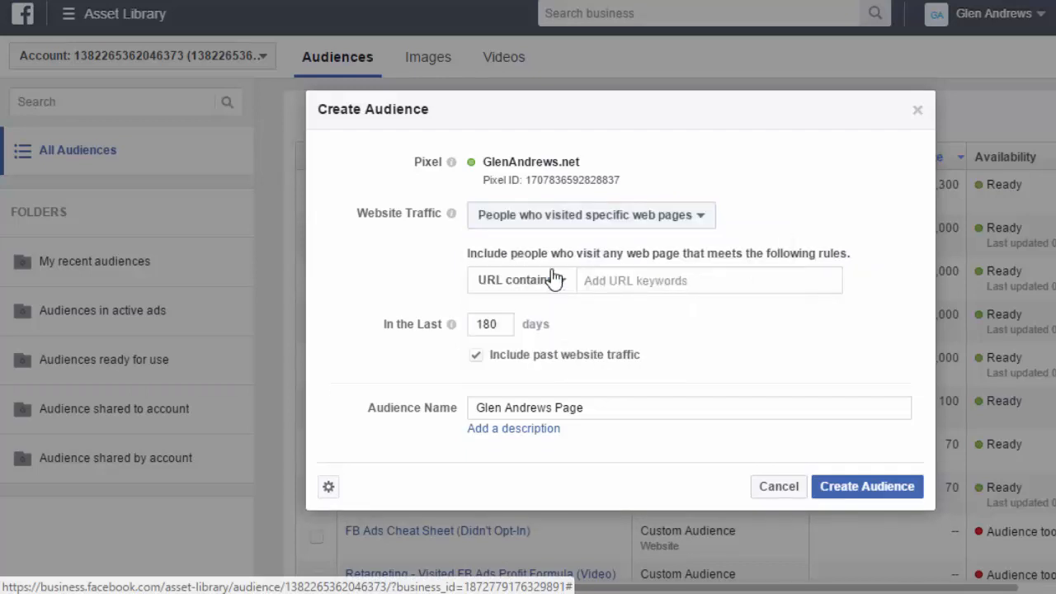
click(596, 284)
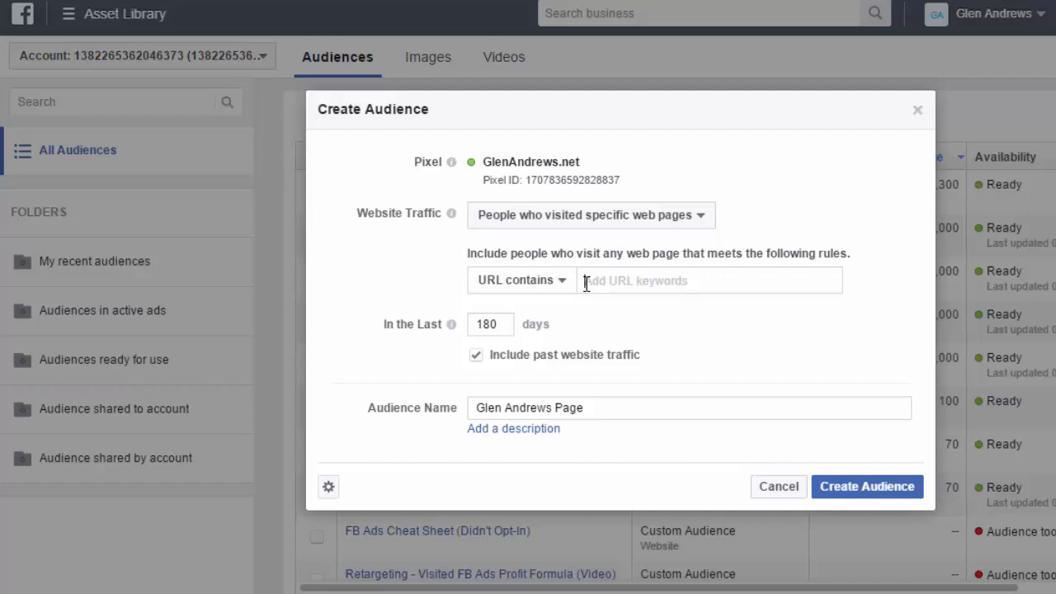
text(You-tube)
key(Return)
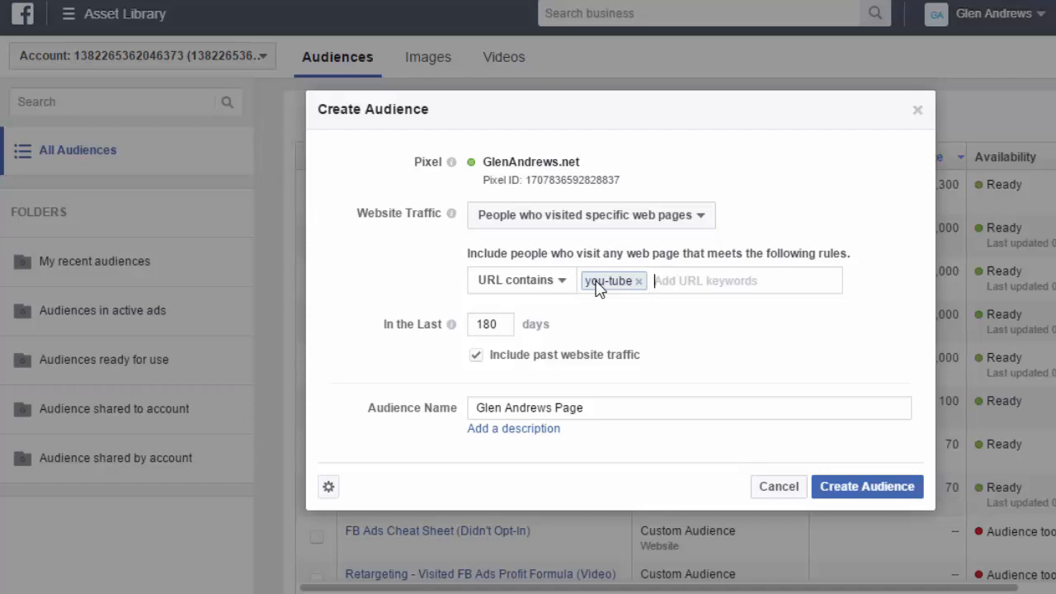
- Try "facebook" as the URL keyword in place of "you-tube" and clear it again
click(638, 281)
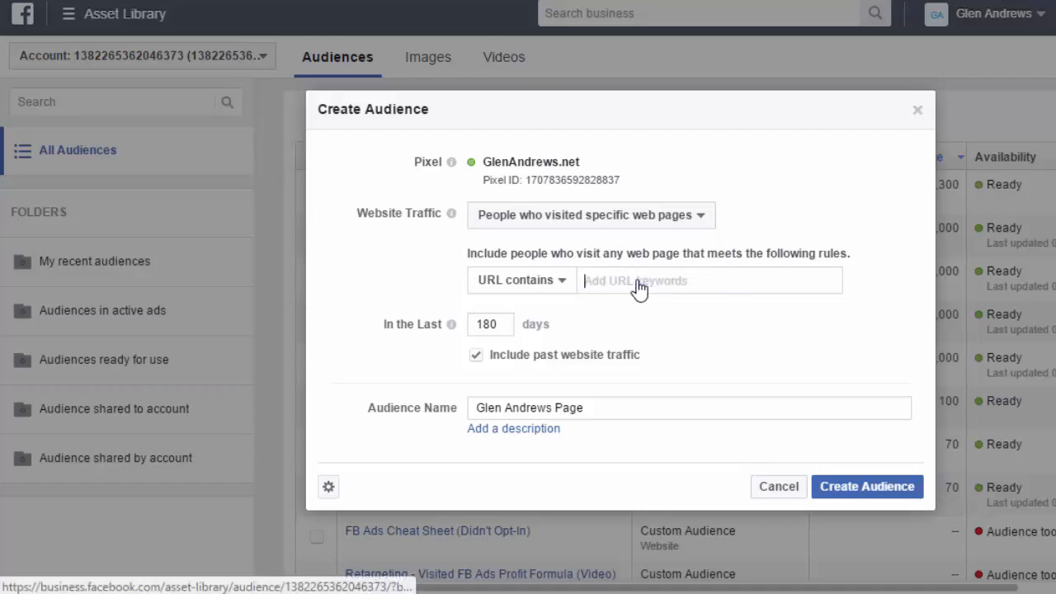
click(592, 280)
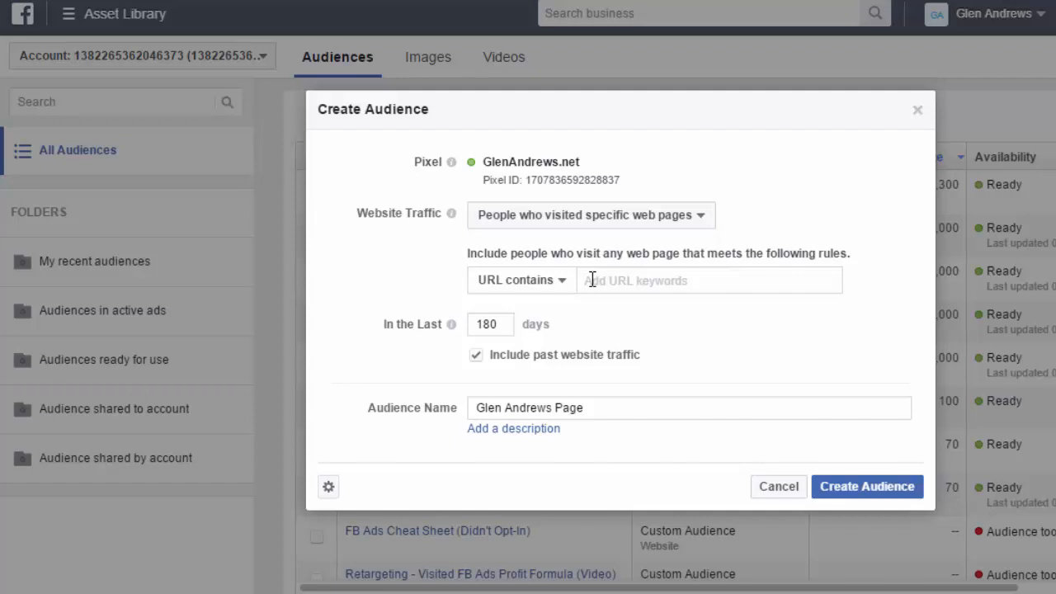
text(facebook)
key(Return)
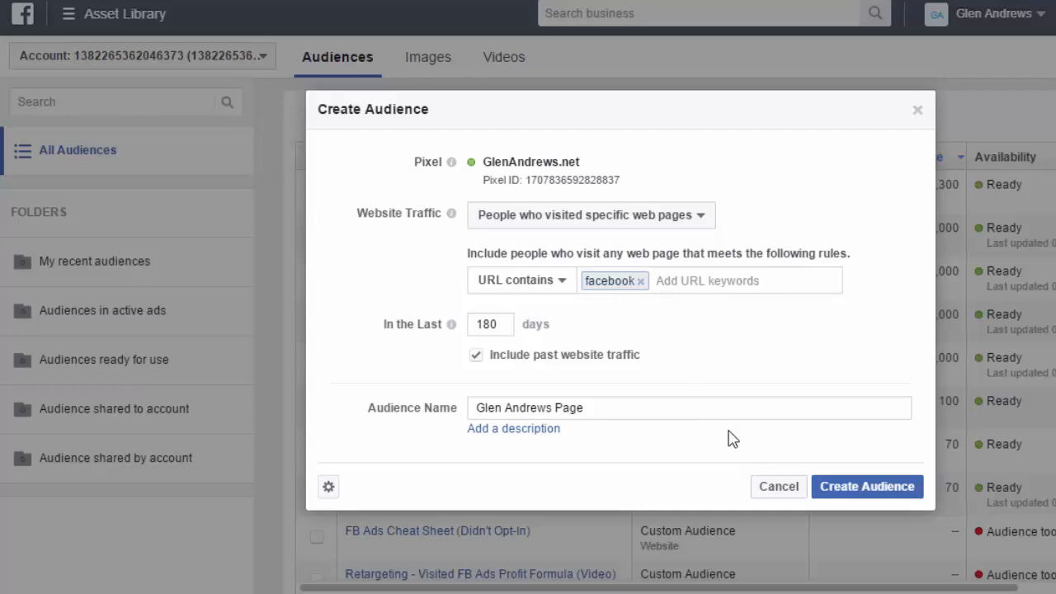
click(641, 281)
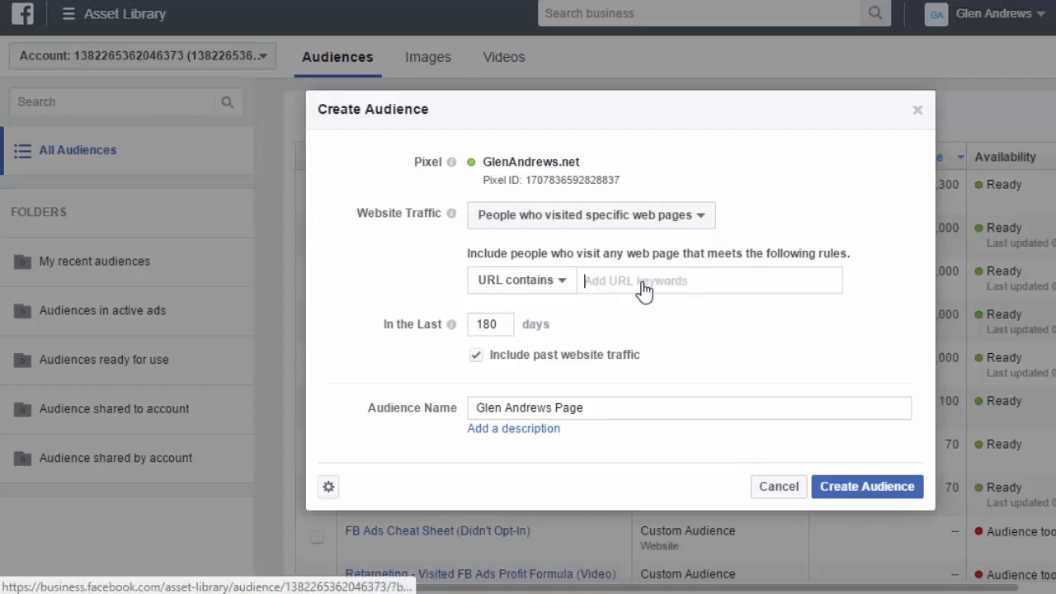
- Target people visiting specific web pages but not others, including URLs containing "lp-fb-cheat-sheet/", copied from the cheat sheet landing page's address
click(641, 214)
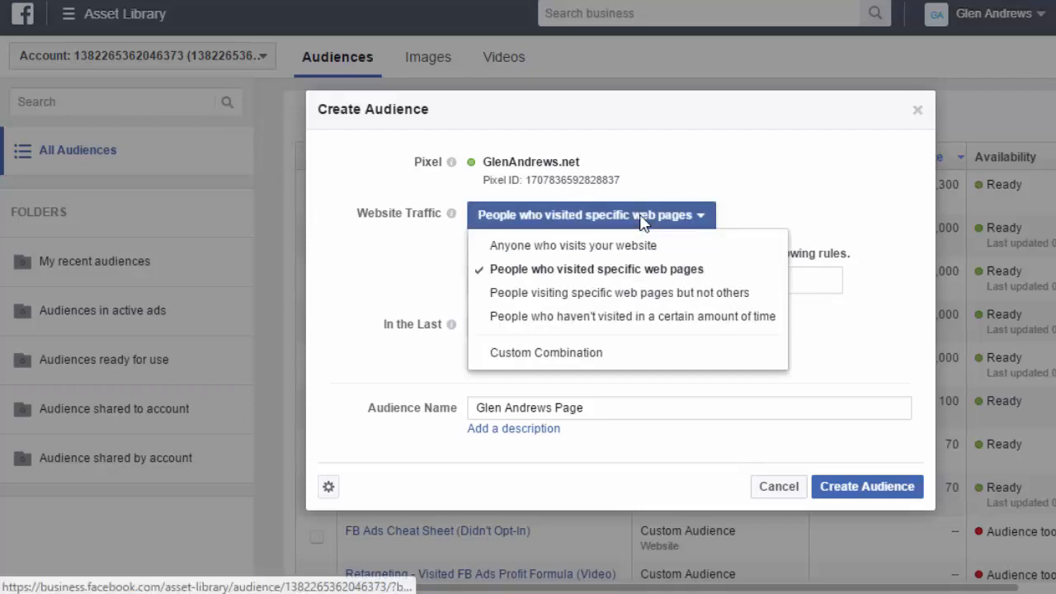
click(592, 302)
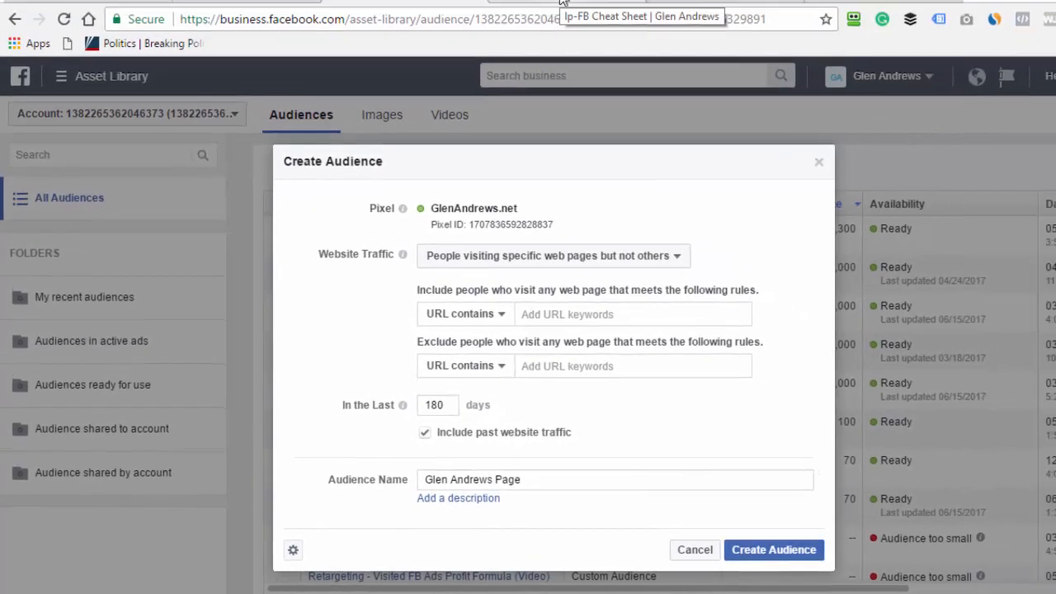
click(526, 29)
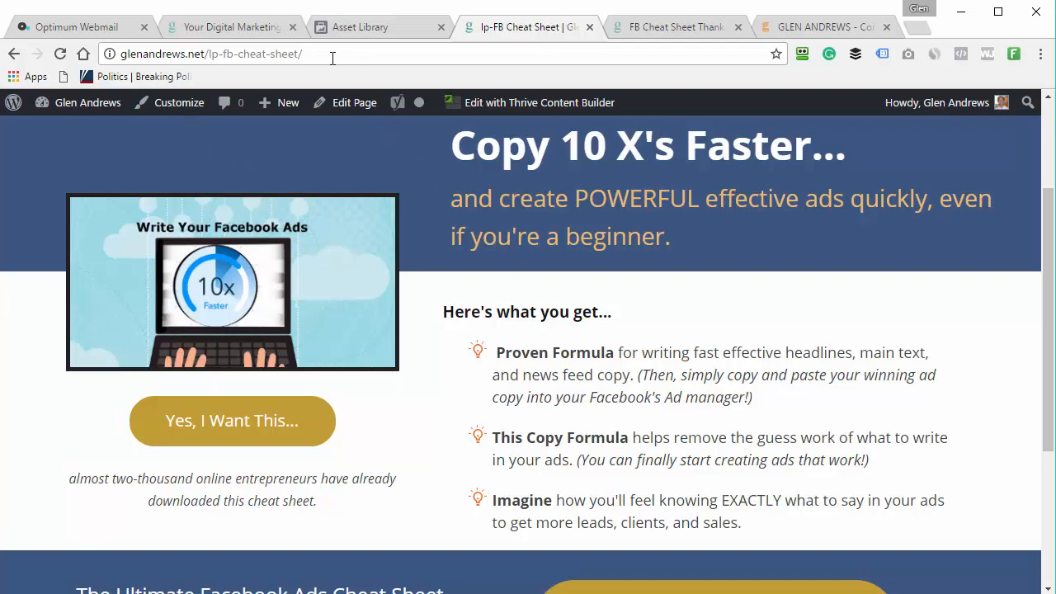
drag(302, 54, 212, 52)
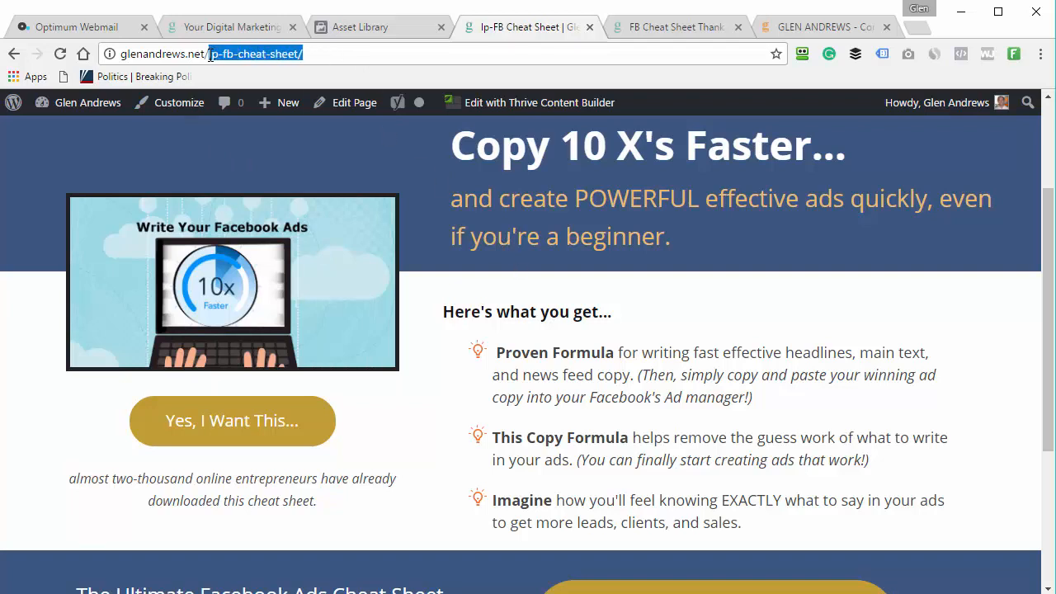
right_click(217, 55)
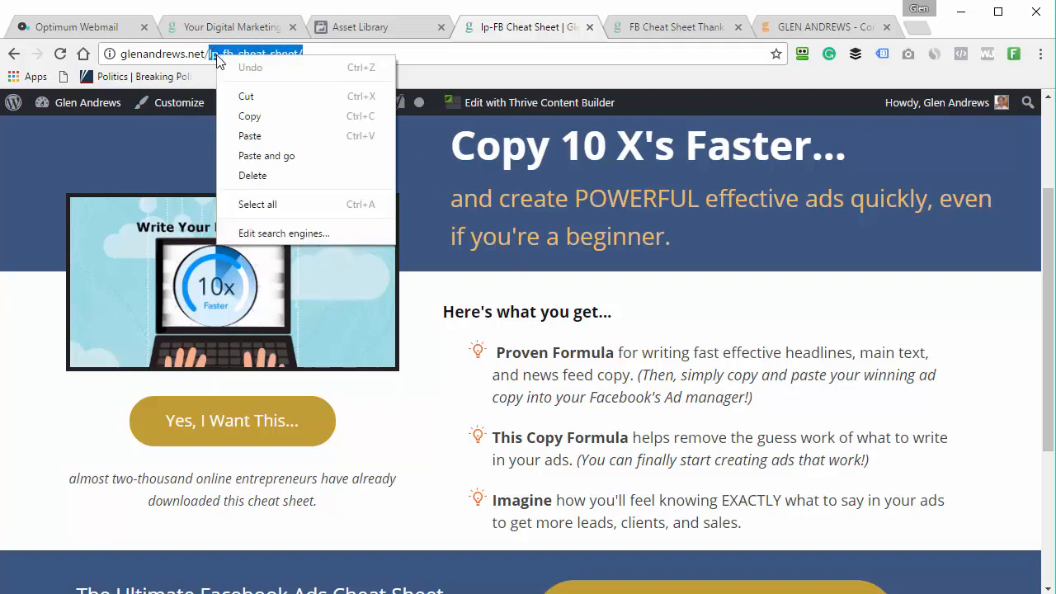
click(249, 117)
click(357, 28)
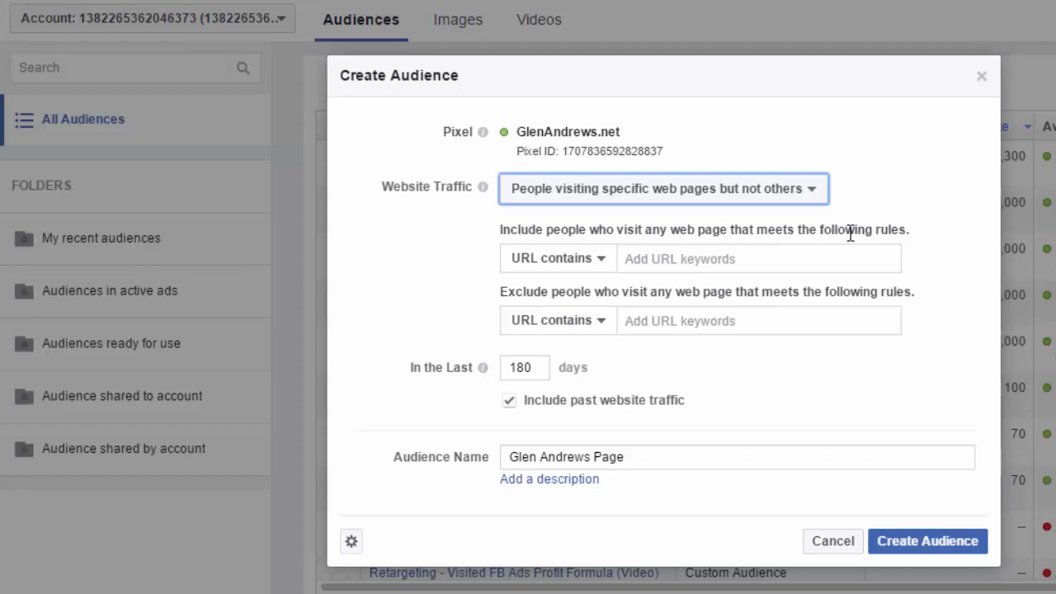
right_click(630, 258)
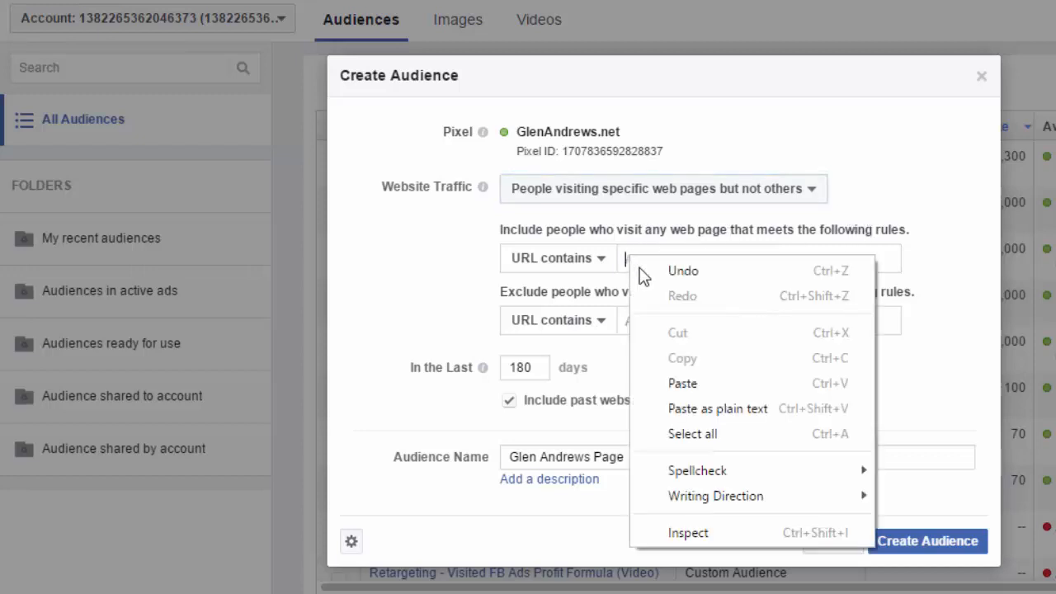
click(682, 383)
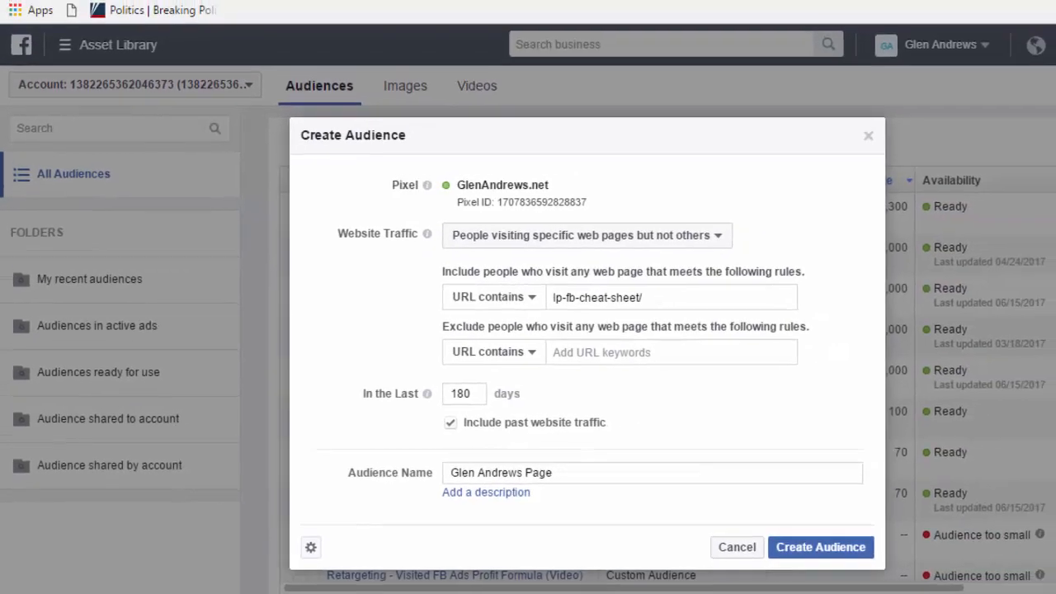
- Exclude visitors to URLs containing "fb-cheat-sheet-thank-you/", copied from the address of the cheat sheet thank-you page
click(660, 29)
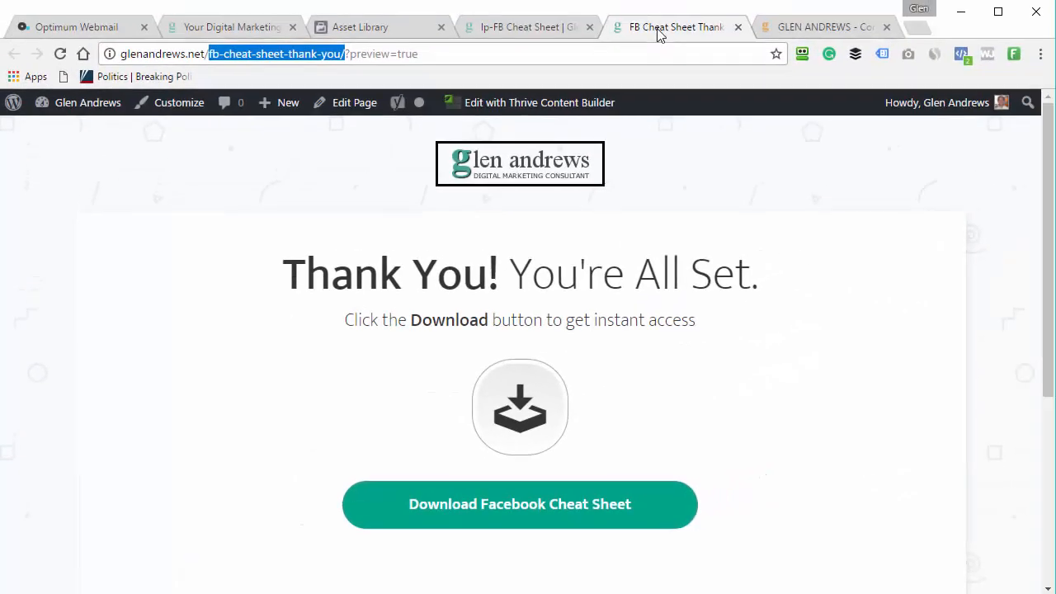
click(344, 53)
drag(346, 53, 213, 53)
right_click(210, 54)
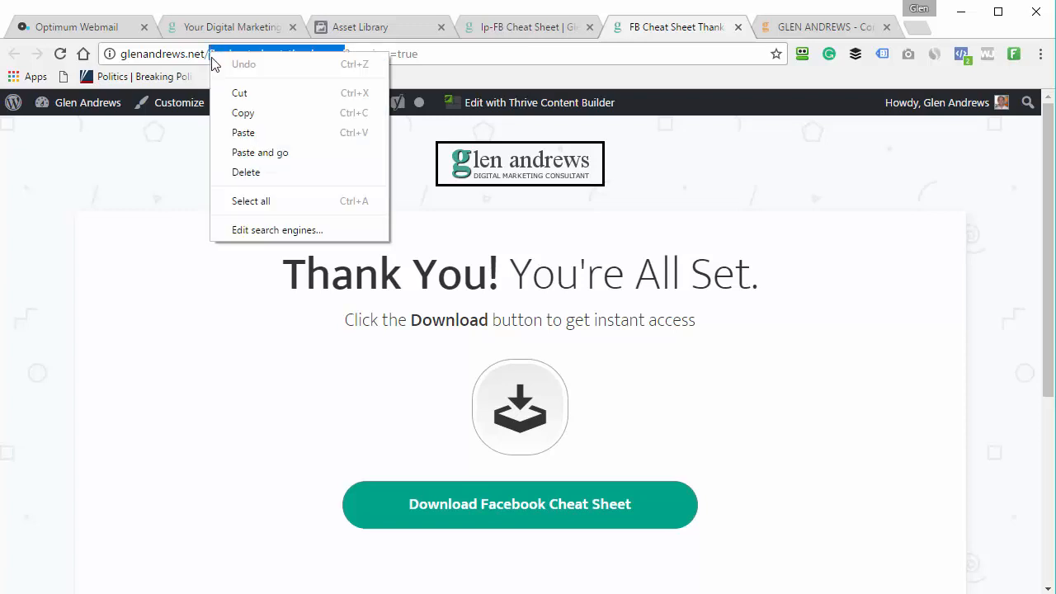
click(248, 113)
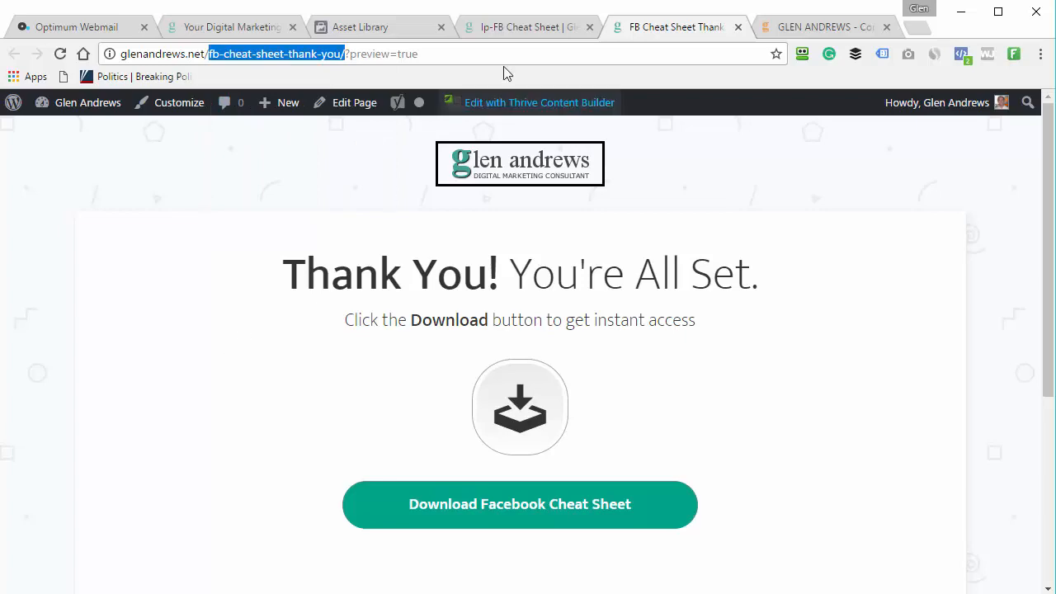
click(521, 27)
click(688, 27)
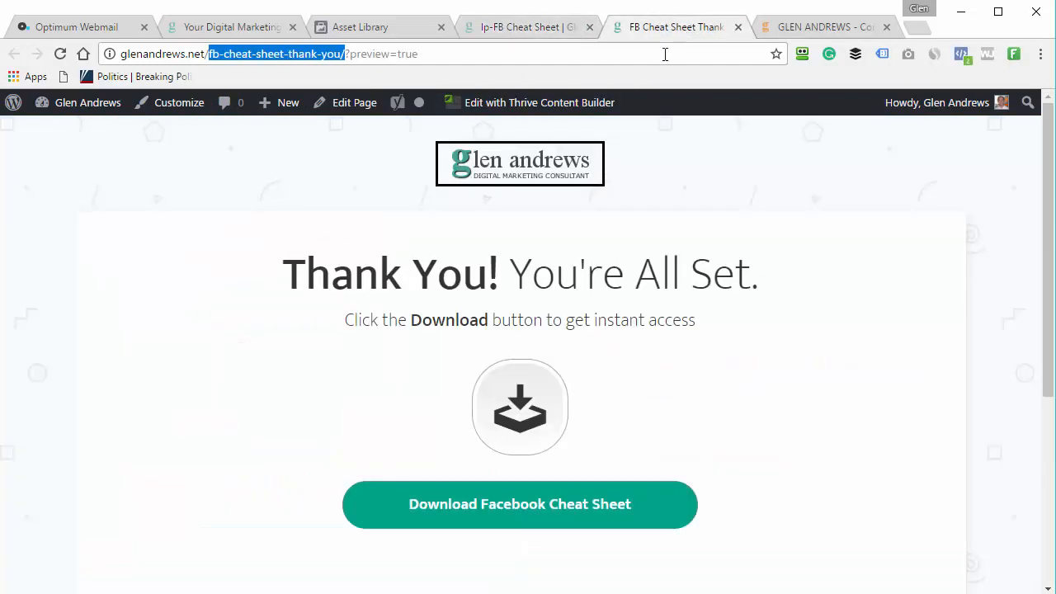
click(375, 27)
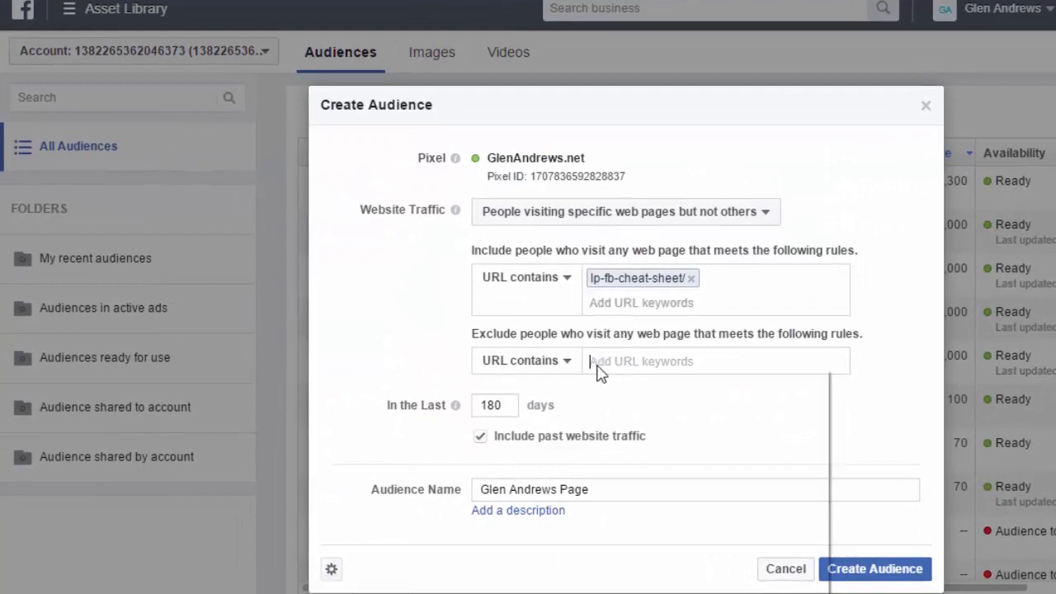
right_click(573, 373)
click(642, 487)
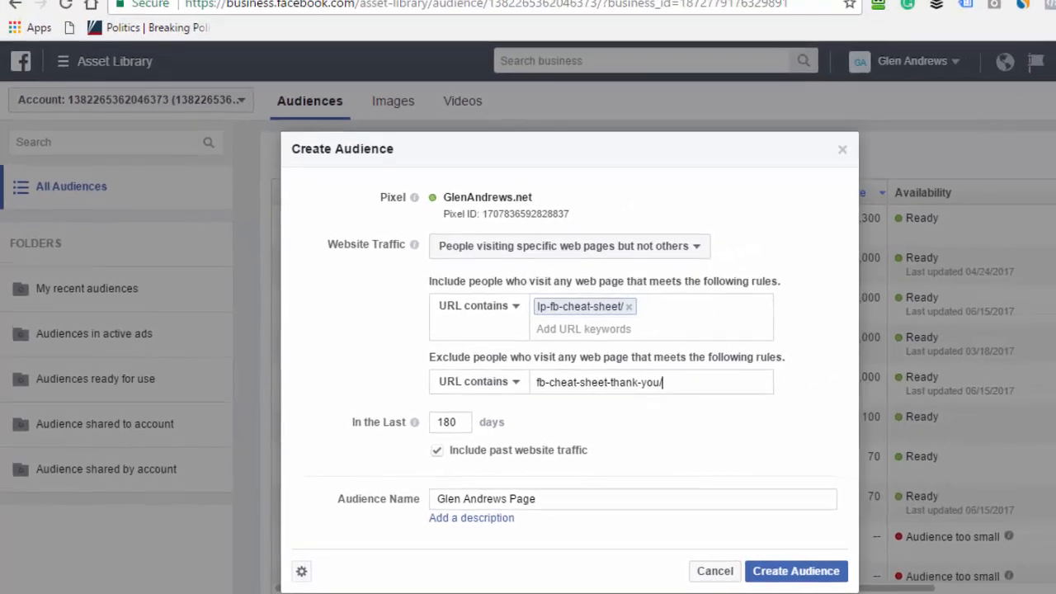
- View the opt-in form on the cheat sheet landing page and close it without filling it in
click(517, 28)
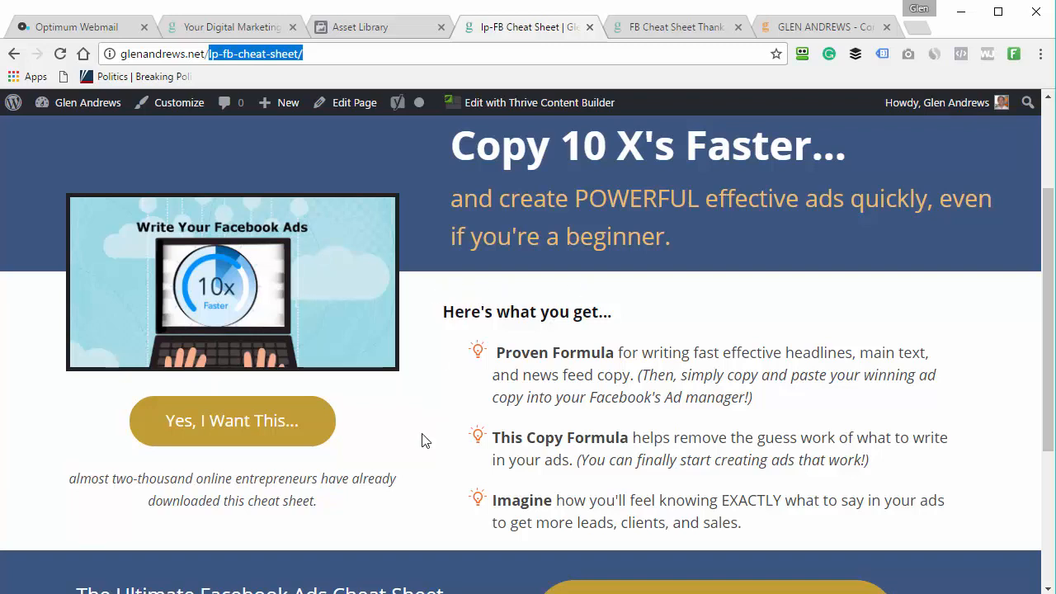
click(225, 425)
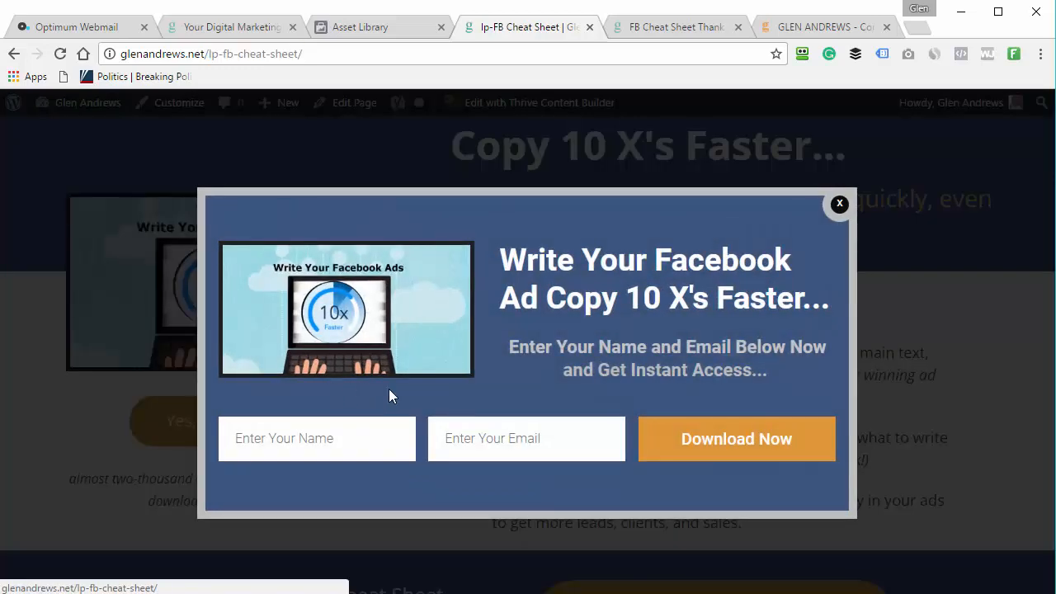
click(839, 204)
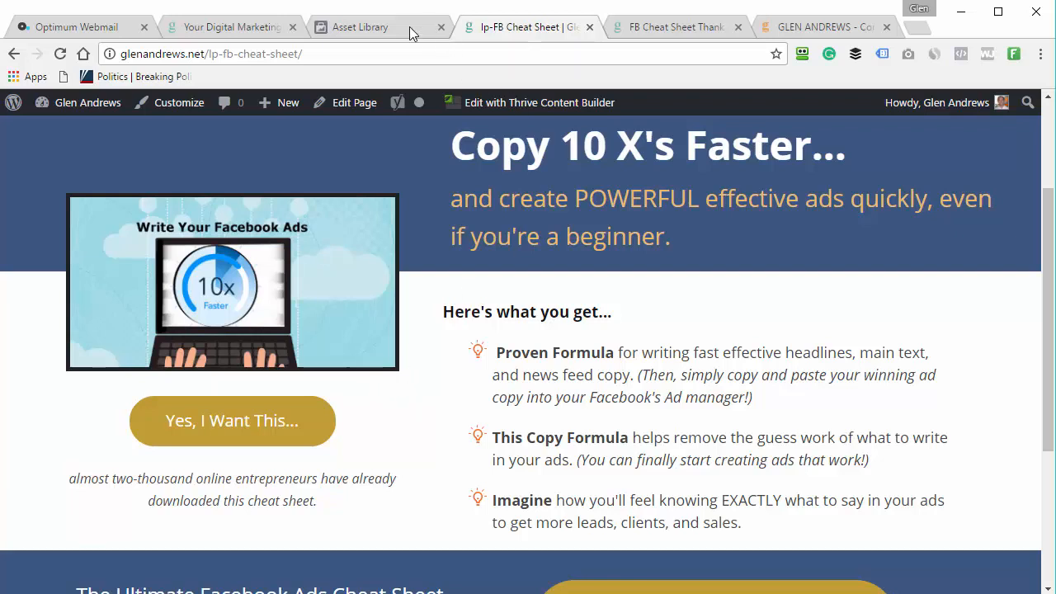
- Review the audience's include and exclude URL rules against the cheat sheet thank-you page and landing page, ending back at the audience form
click(382, 26)
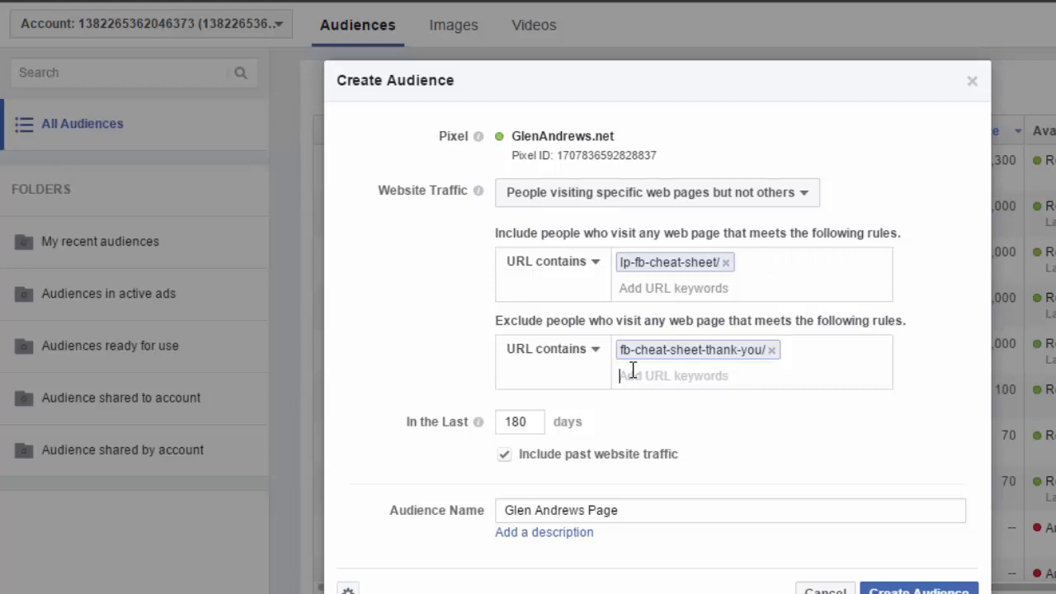
click(696, 373)
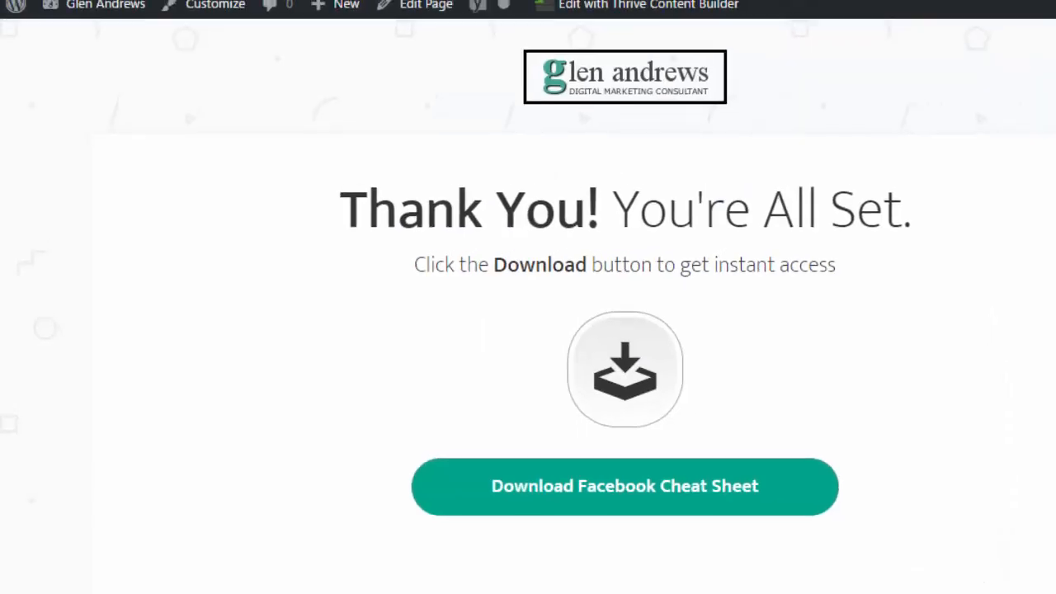
click(520, 26)
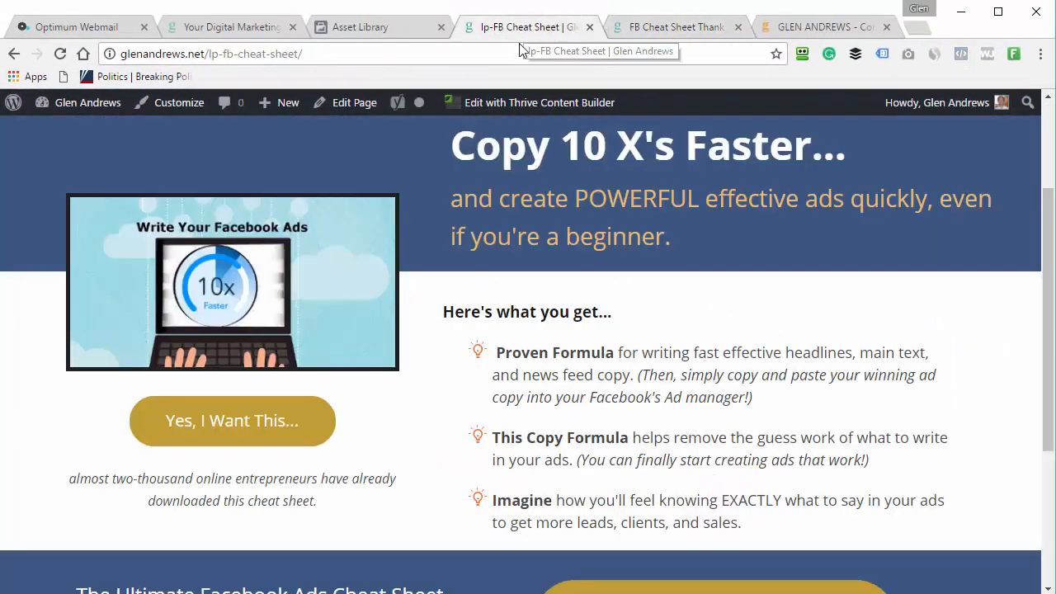
click(381, 31)
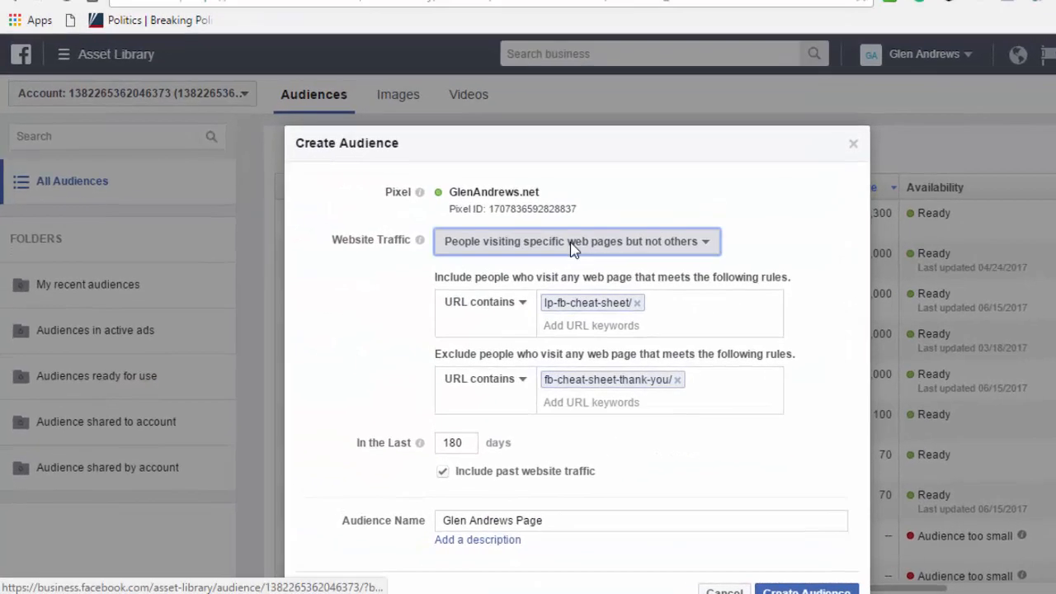
- Set the website traffic rule to people who haven't visited in a certain amount of time, and reopen the list of traffic rules
click(511, 277)
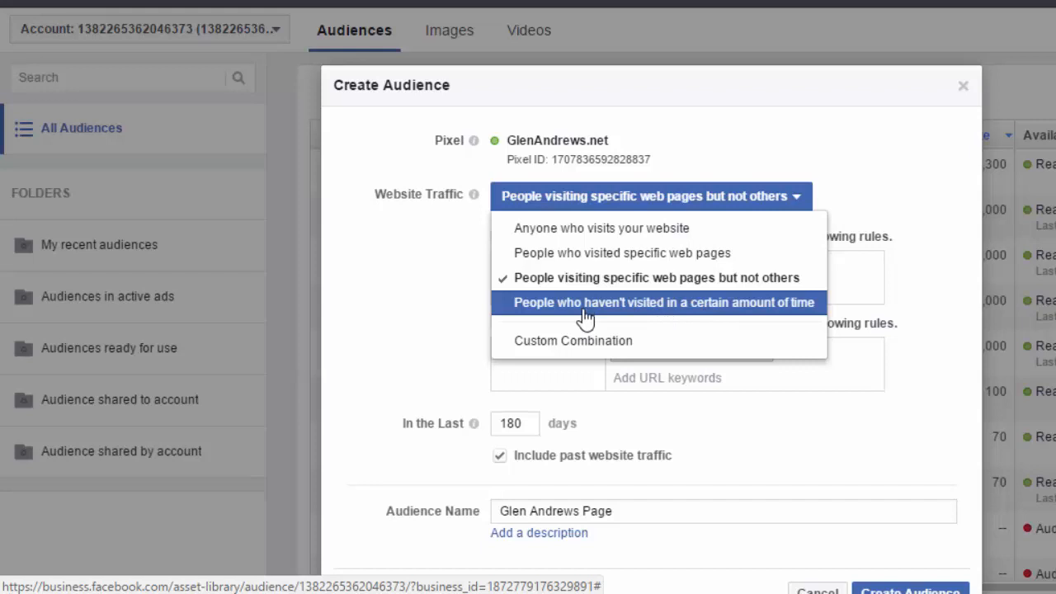
click(627, 307)
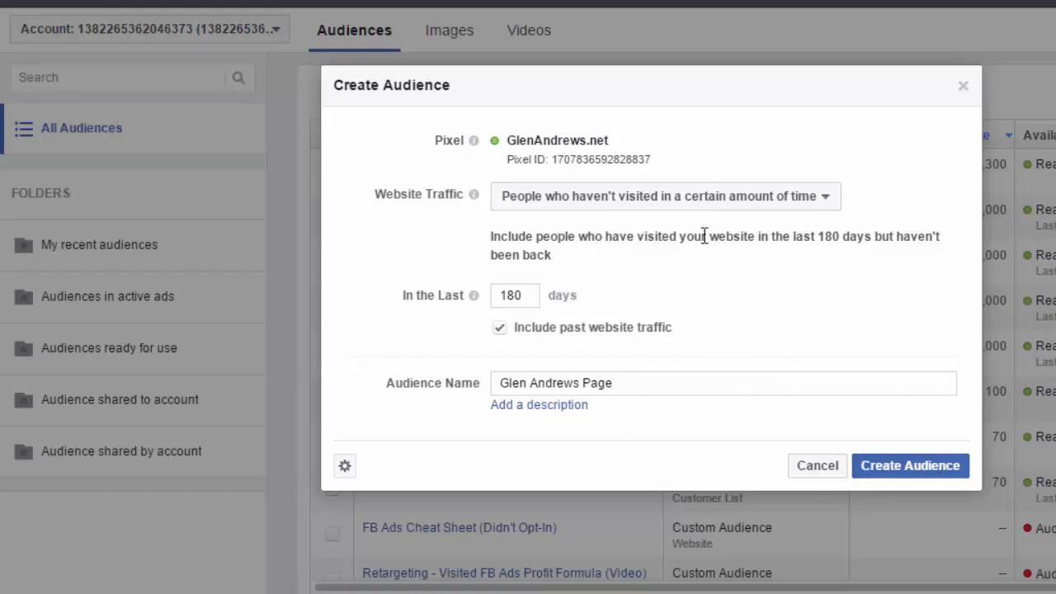
click(829, 196)
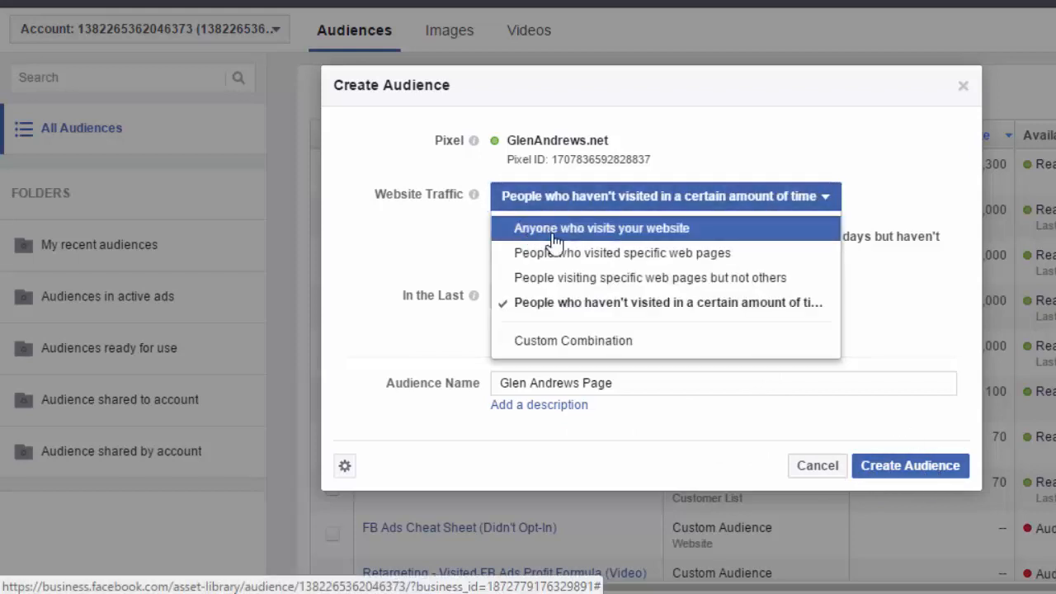